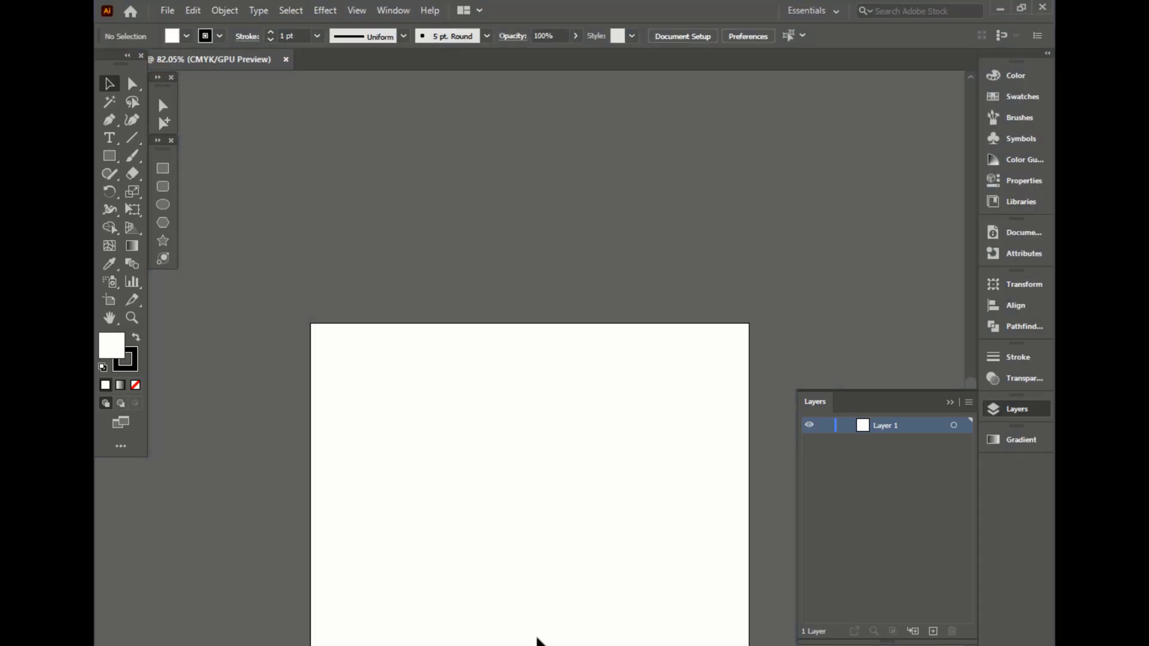
Step: Place the opera logo image in the document and move it so its red emblem lies over the artboard
scroll(537, 641, "down", 3)
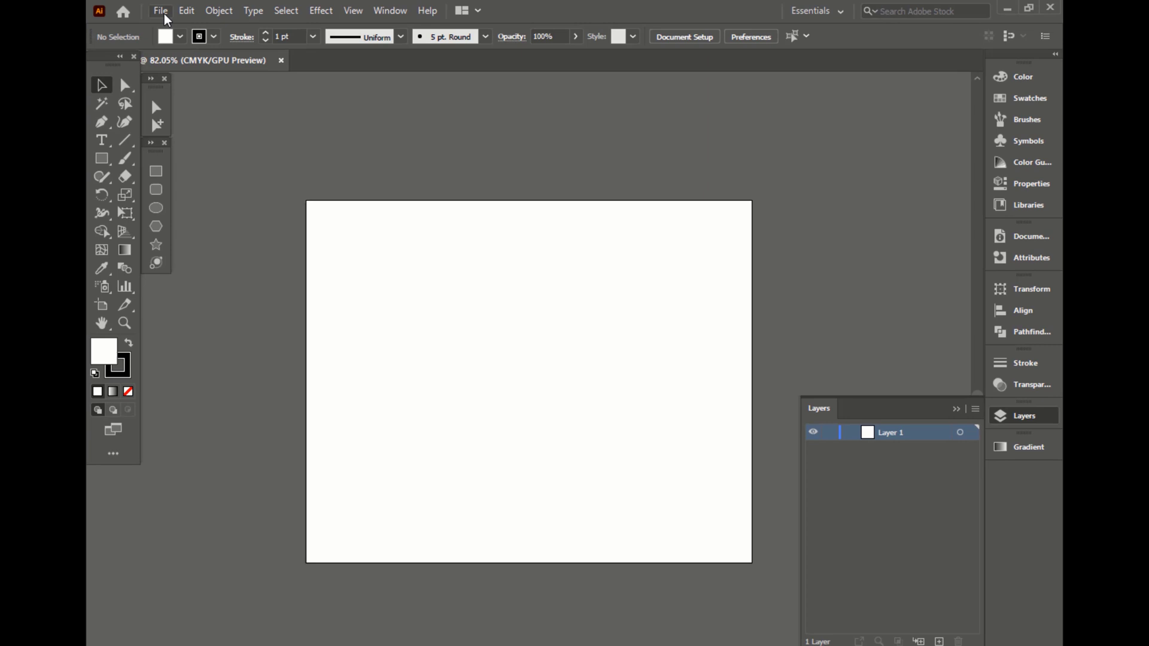
left_click(163, 12)
left_click(188, 276)
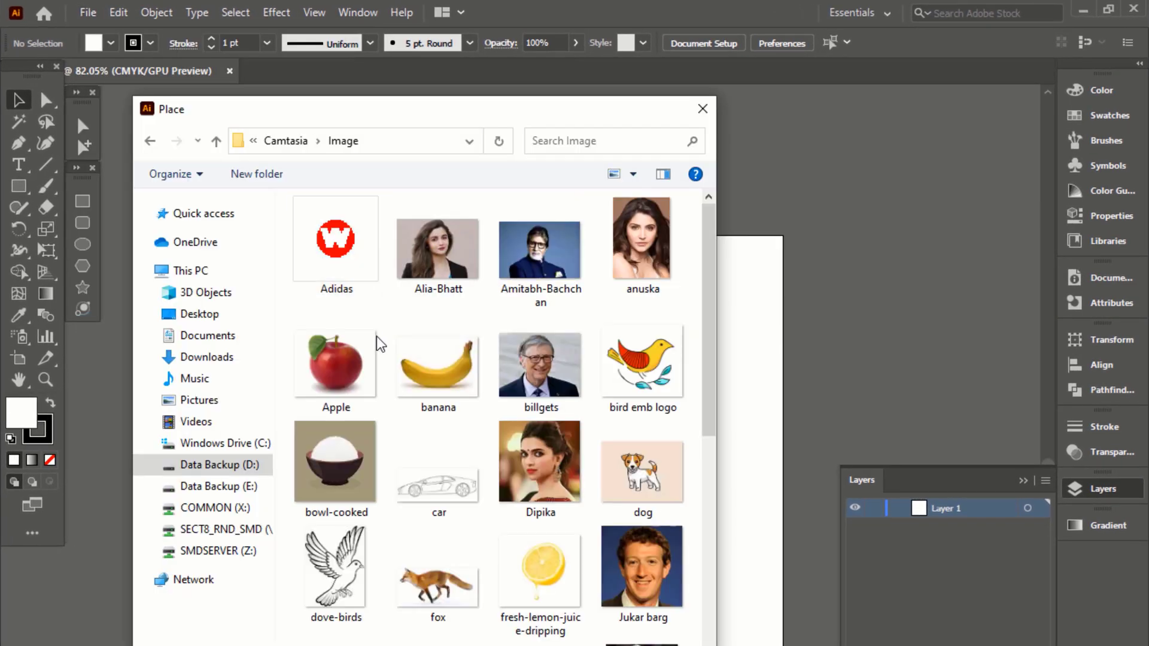
scroll(392, 367, "down", 5)
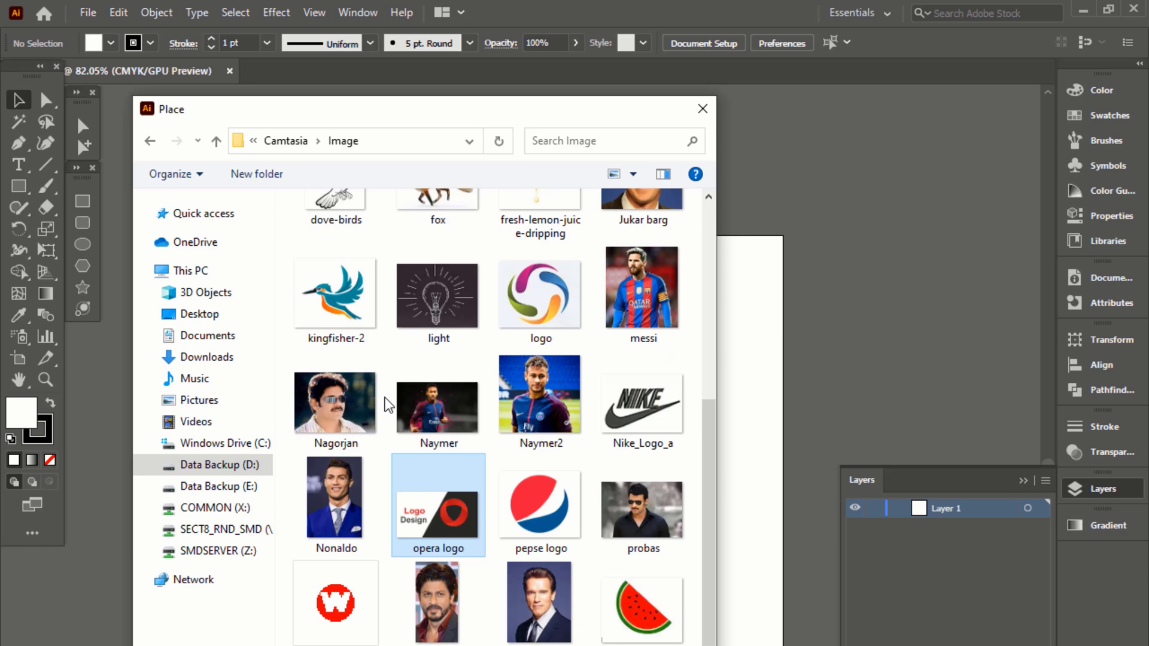
key("Return")
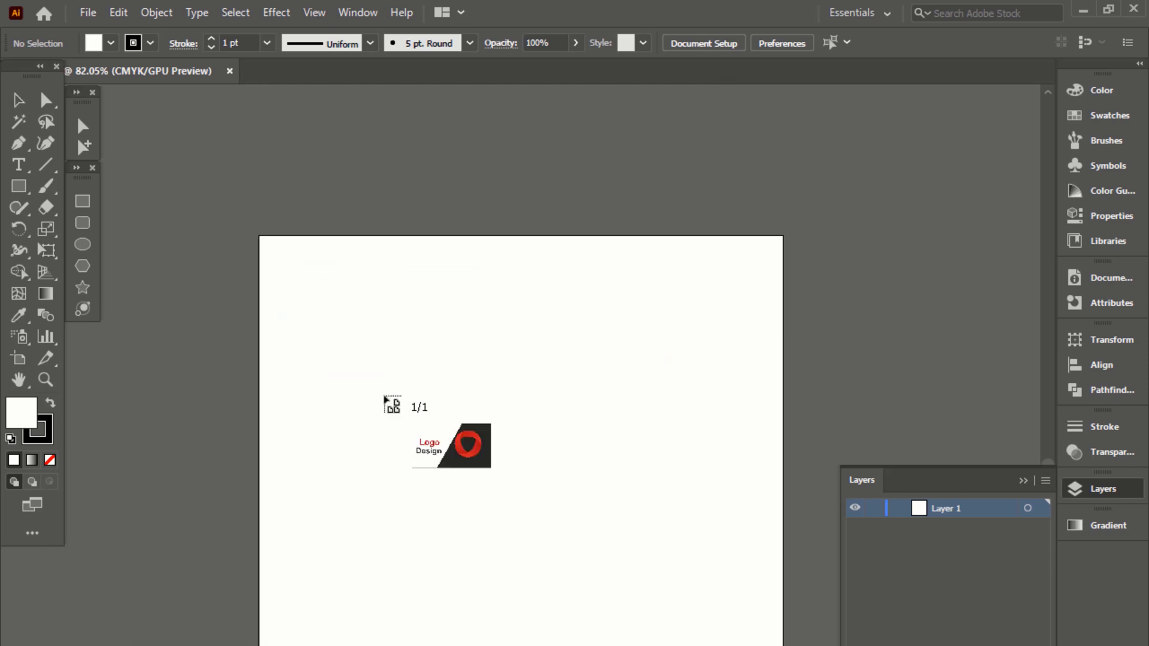
left_click(384, 400)
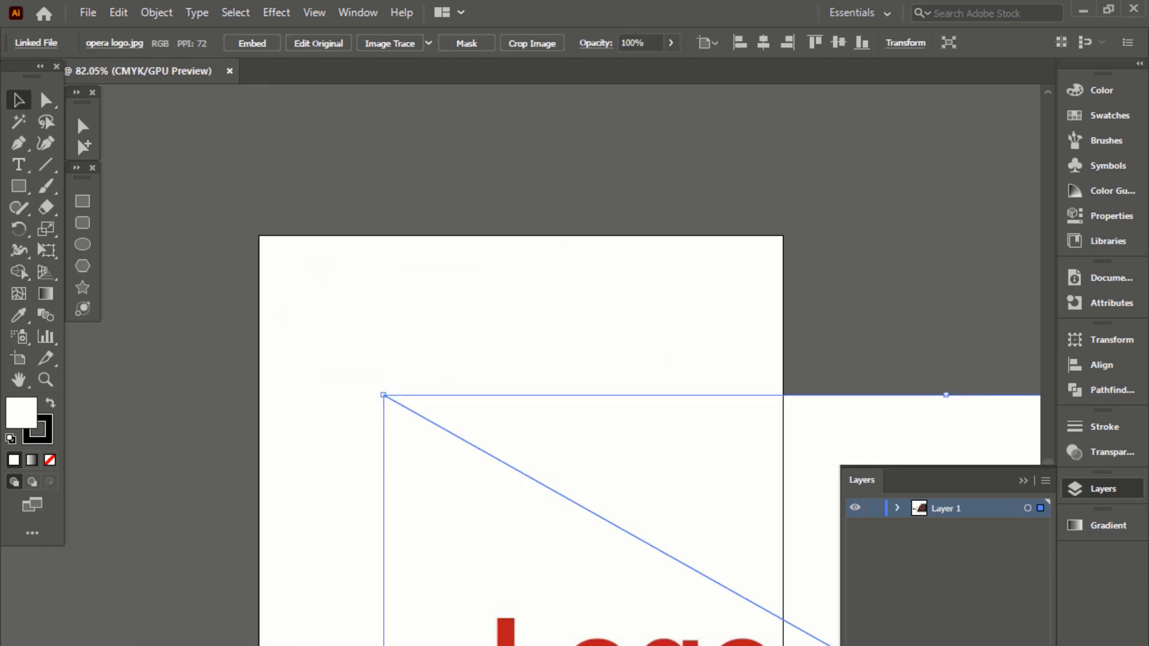
left_click_drag(505, 539, 464, 526)
scroll(483, 488, "down", 1)
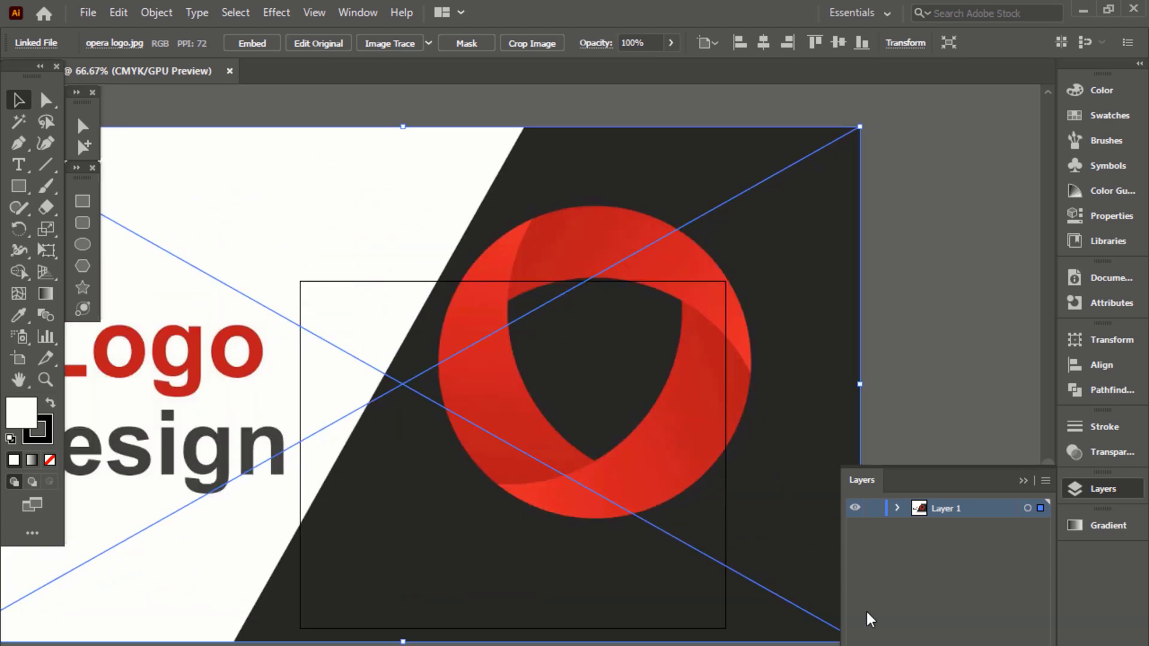
Step: Add a new layer and move it beneath the image's layer
key("ctrl+l")
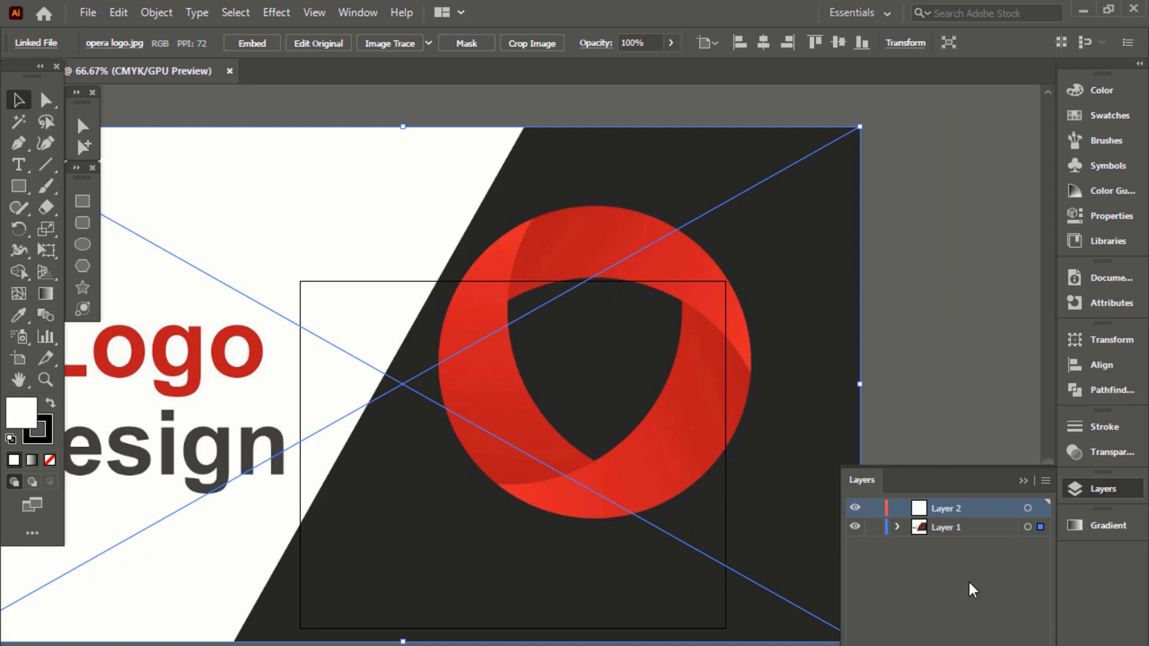
left_click_drag(958, 514, 959, 563)
left_click(985, 526)
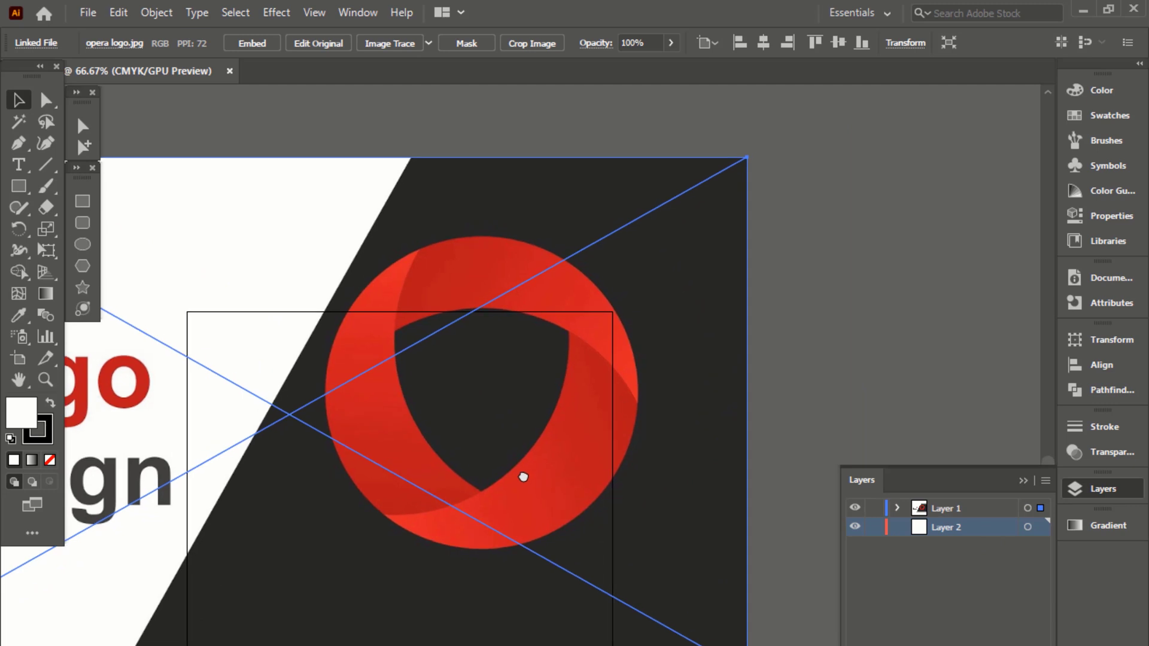
Step: Scale the placed image down proportionally and reposition it so the whole red emblem fits within the artboard
left_click_drag(649, 462, 635, 407)
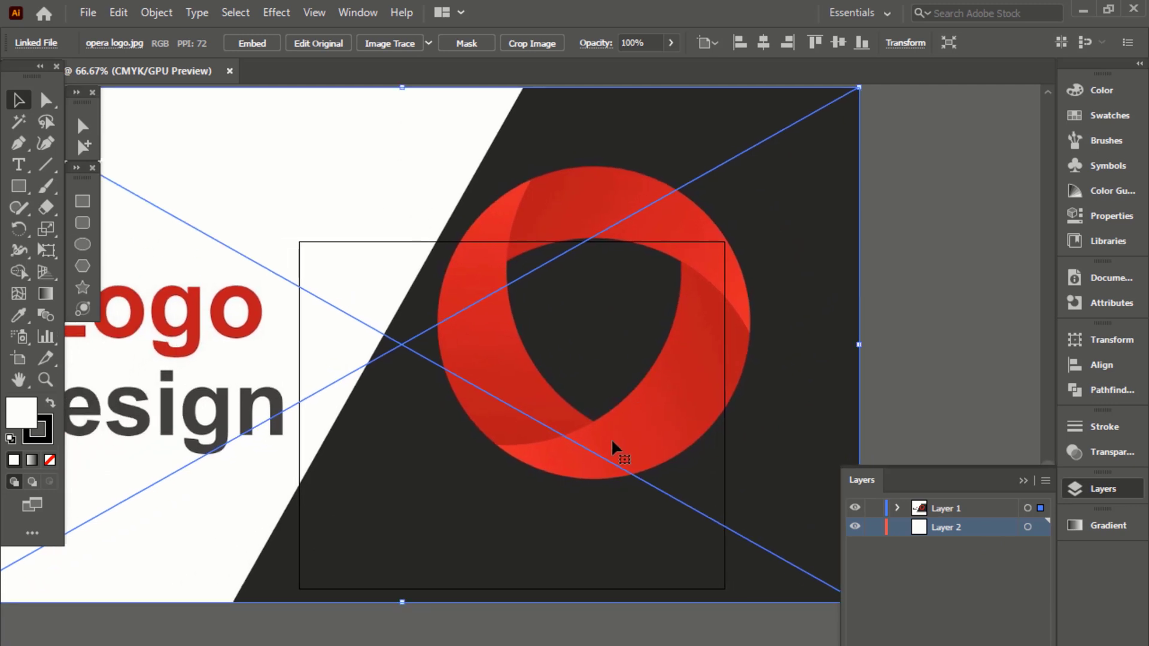
left_click_drag(613, 451, 545, 527)
left_click_drag(787, 170, 743, 195)
left_click_drag(605, 436, 611, 442)
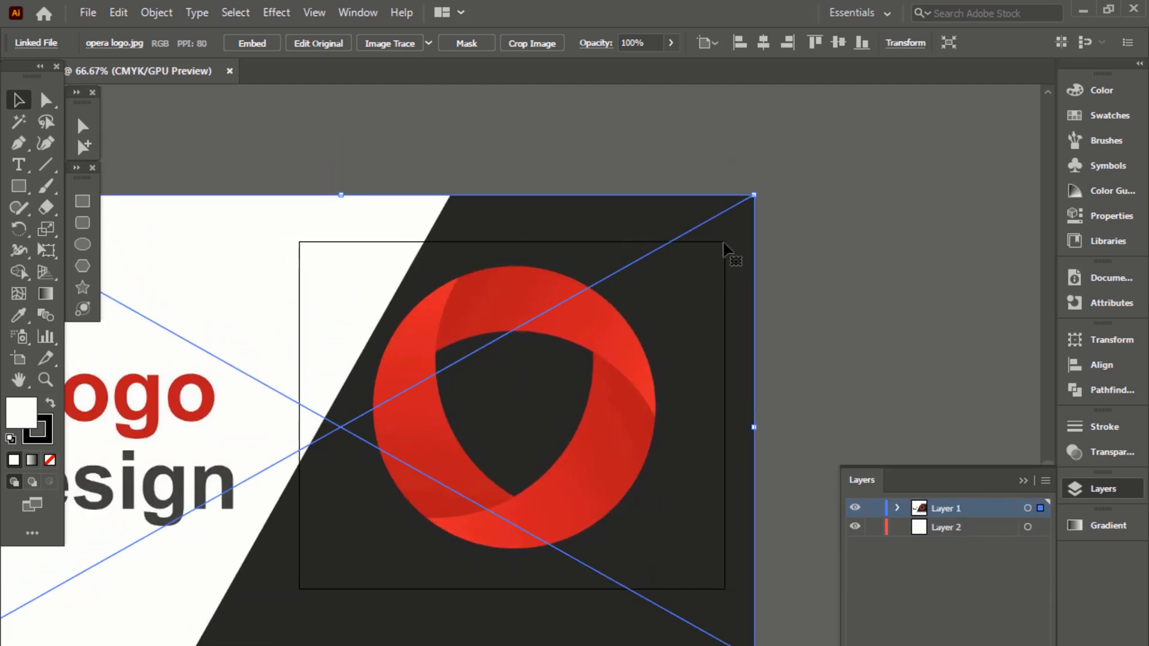
left_click_drag(753, 195, 702, 224)
left_click_drag(563, 445, 587, 441)
left_click(816, 354)
Step: Draw a circle about 139 mm in diameter around the red emblem from its centre and remove its fill
left_click(83, 244)
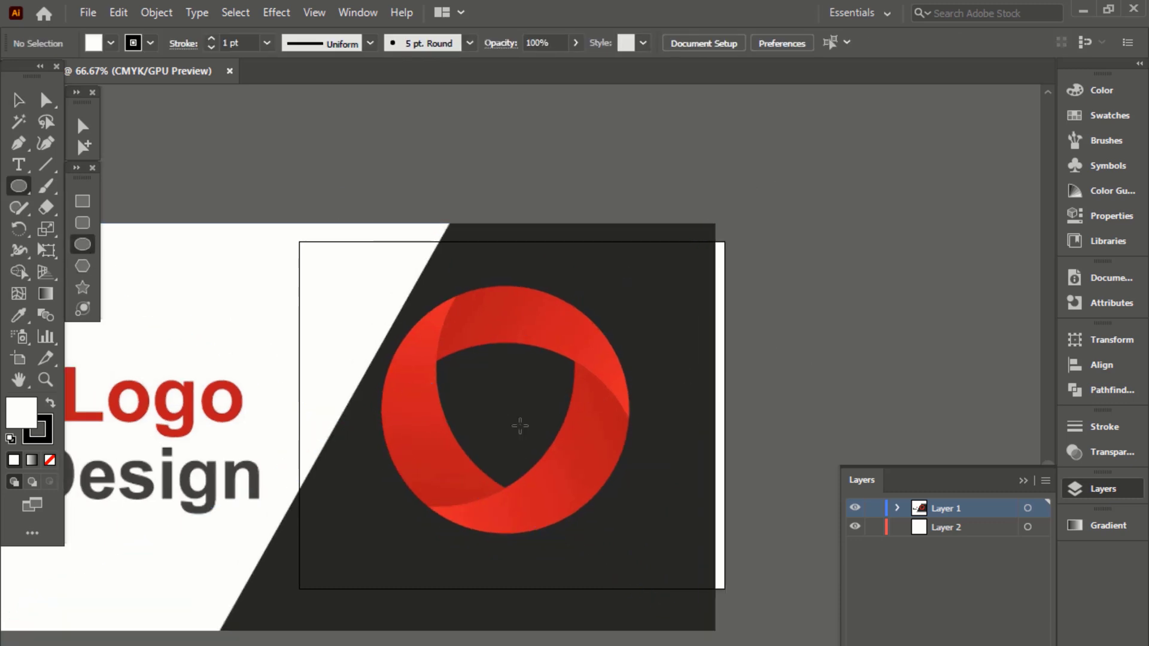
left_click_drag(505, 414, 609, 556)
left_click(19, 100)
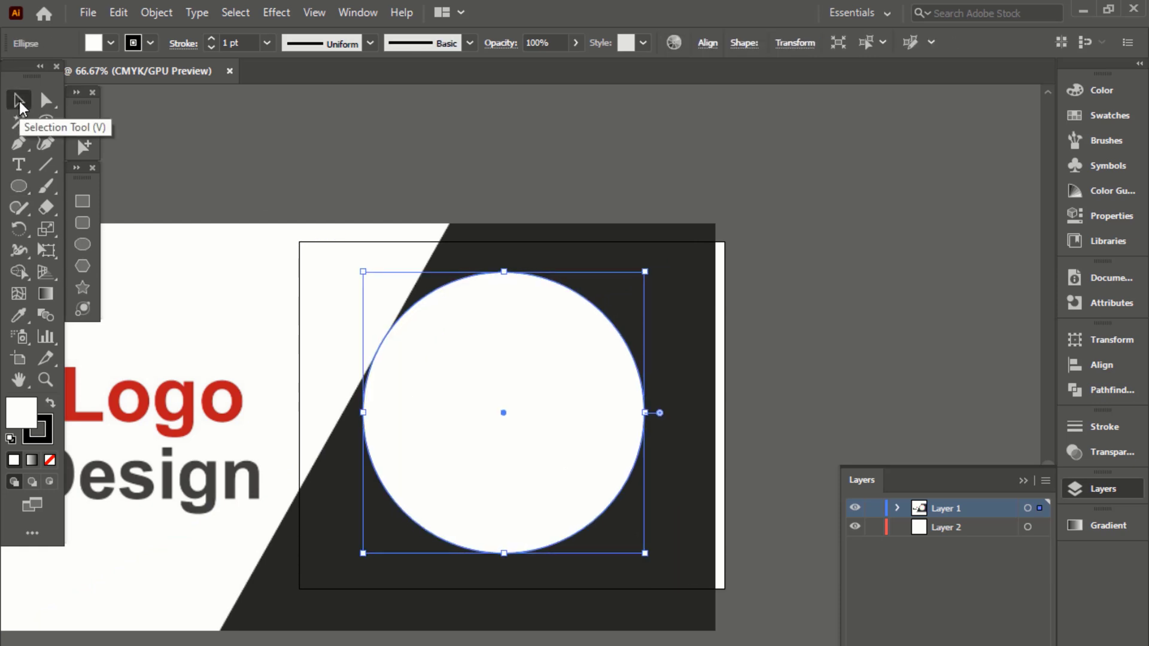
left_click(50, 460)
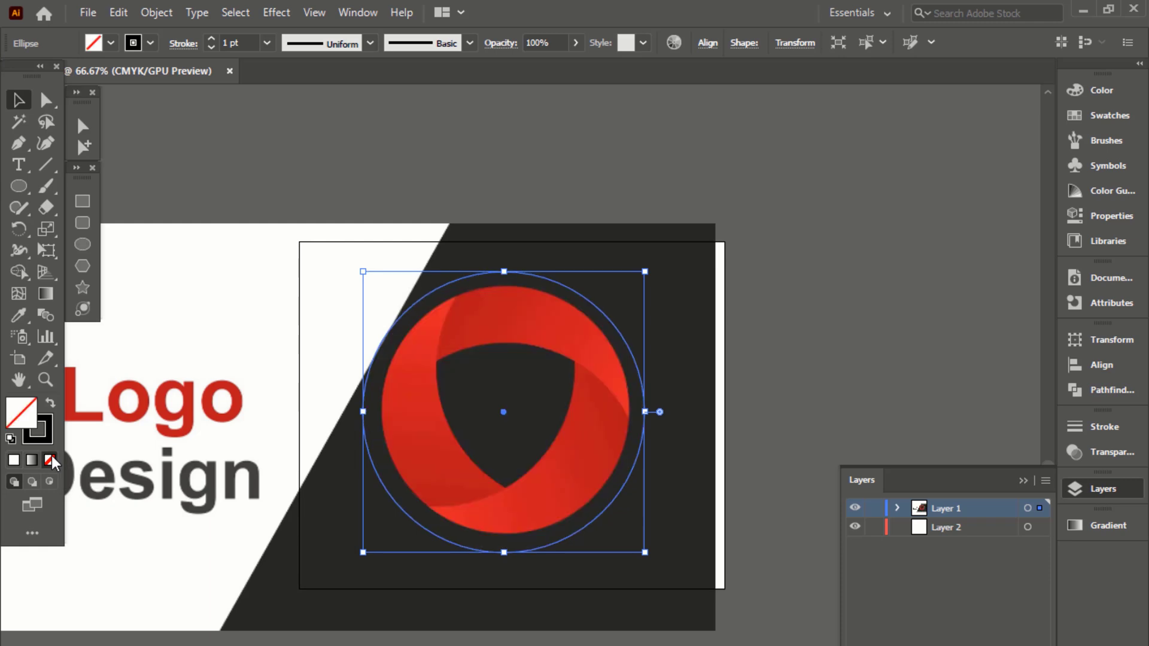
Step: Clip the placed image to the surrounding circle with a clipping mask
left_click(1027, 527)
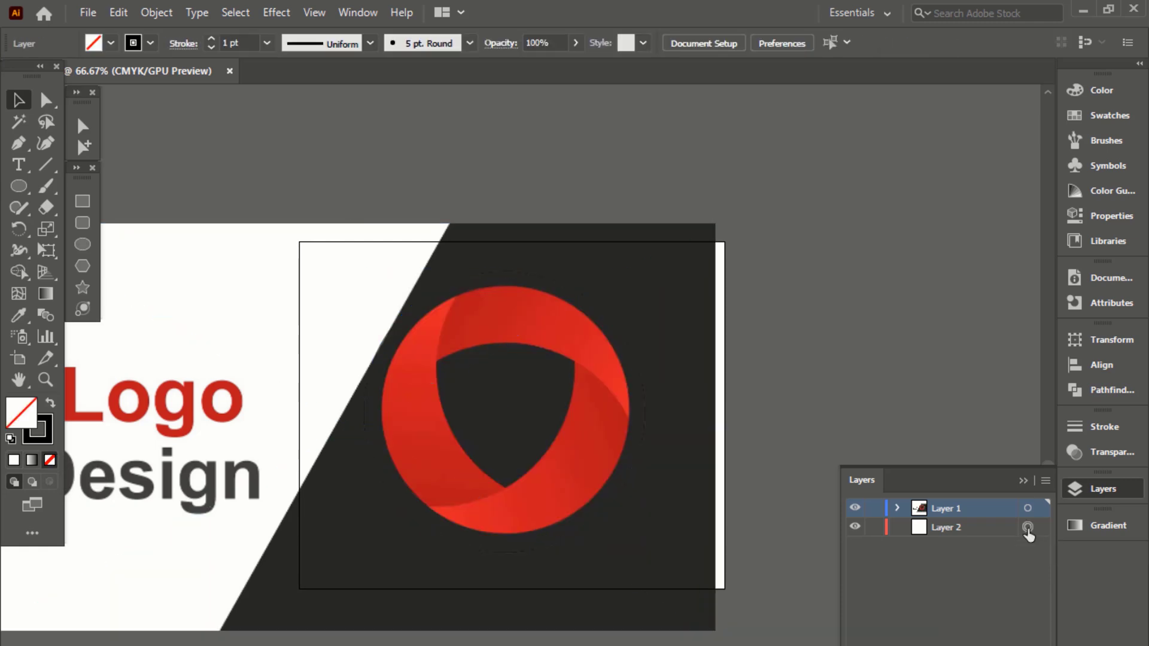
left_click(1027, 529)
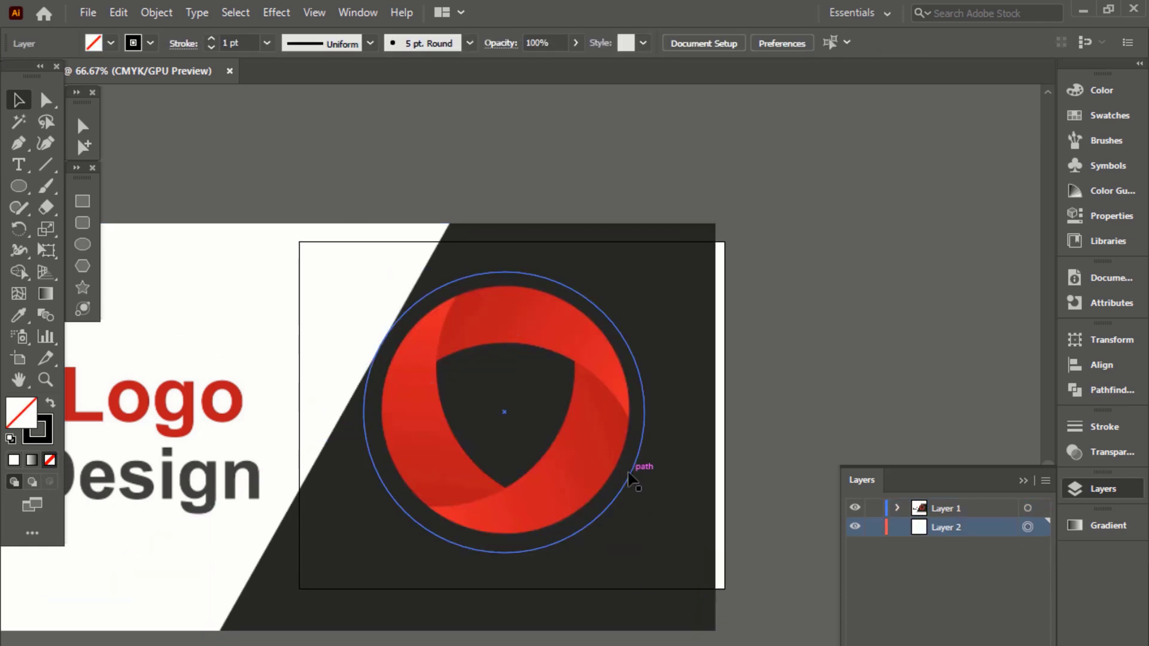
left_click(685, 505)
right_click(670, 484)
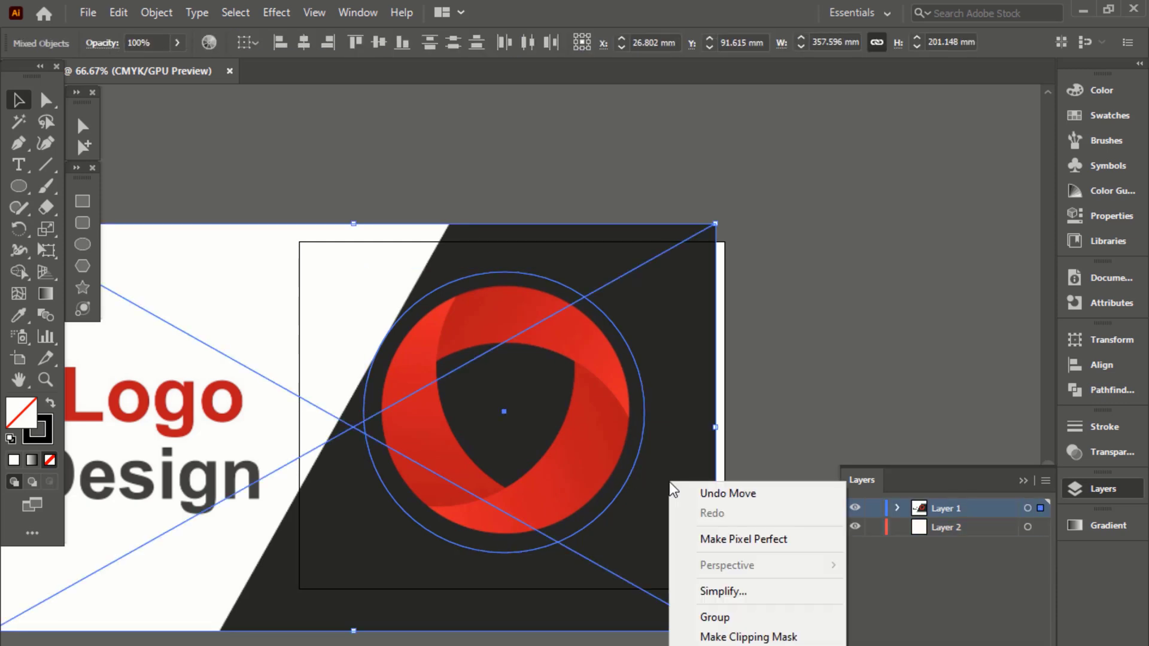
left_click(761, 637)
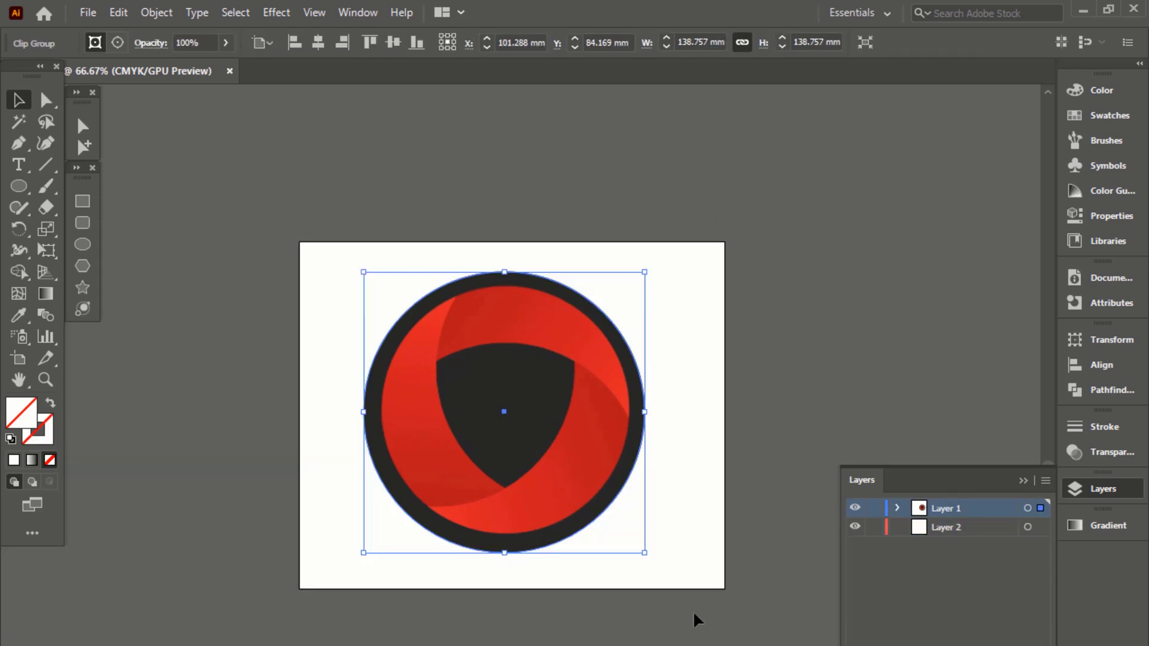
left_click(634, 583)
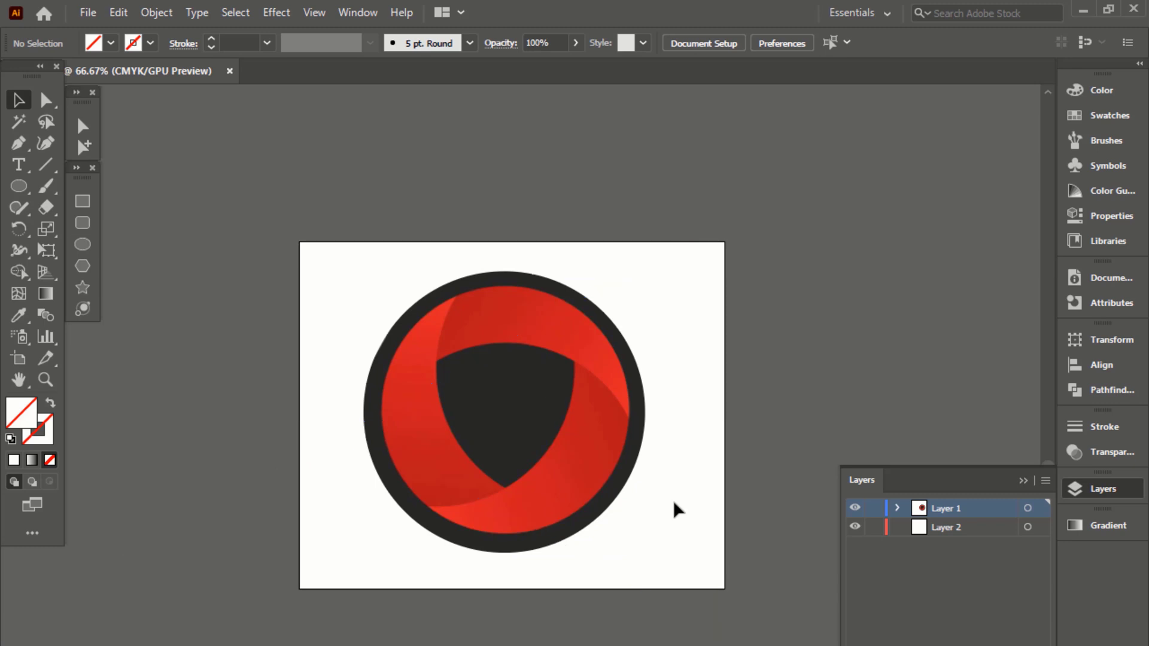
Step: Lock the layer holding the clipped image and add a new layer named Outline above it
left_click(874, 509)
scroll(501, 411, "up", 1)
key("l")
key("ctrl+l")
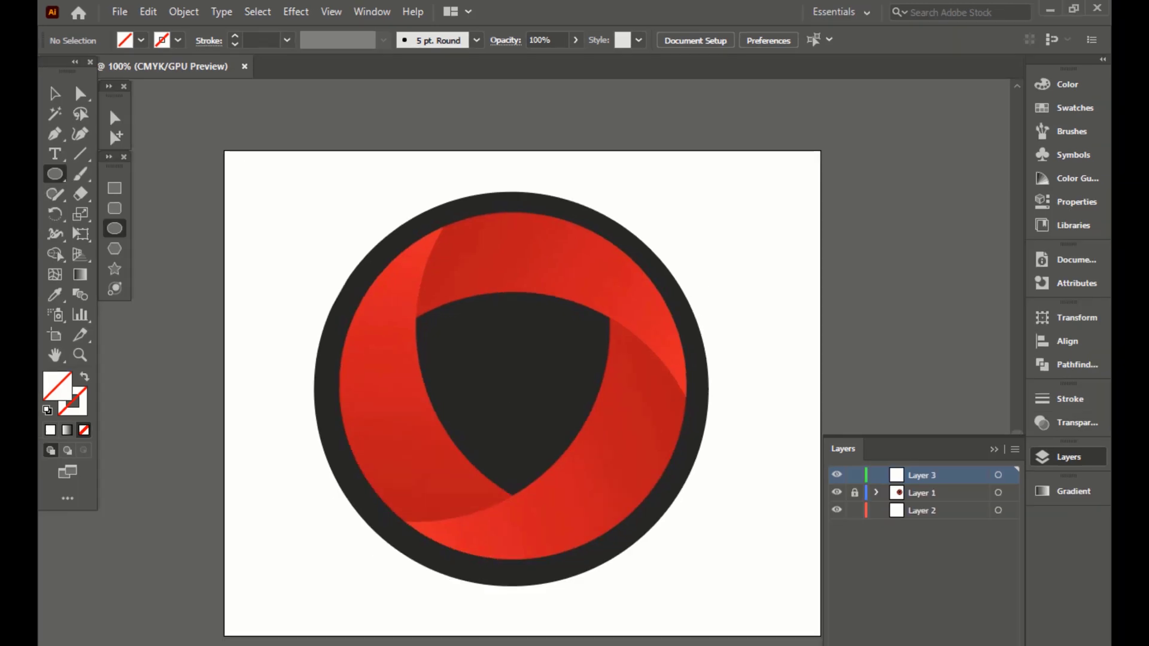
double_click(922, 476)
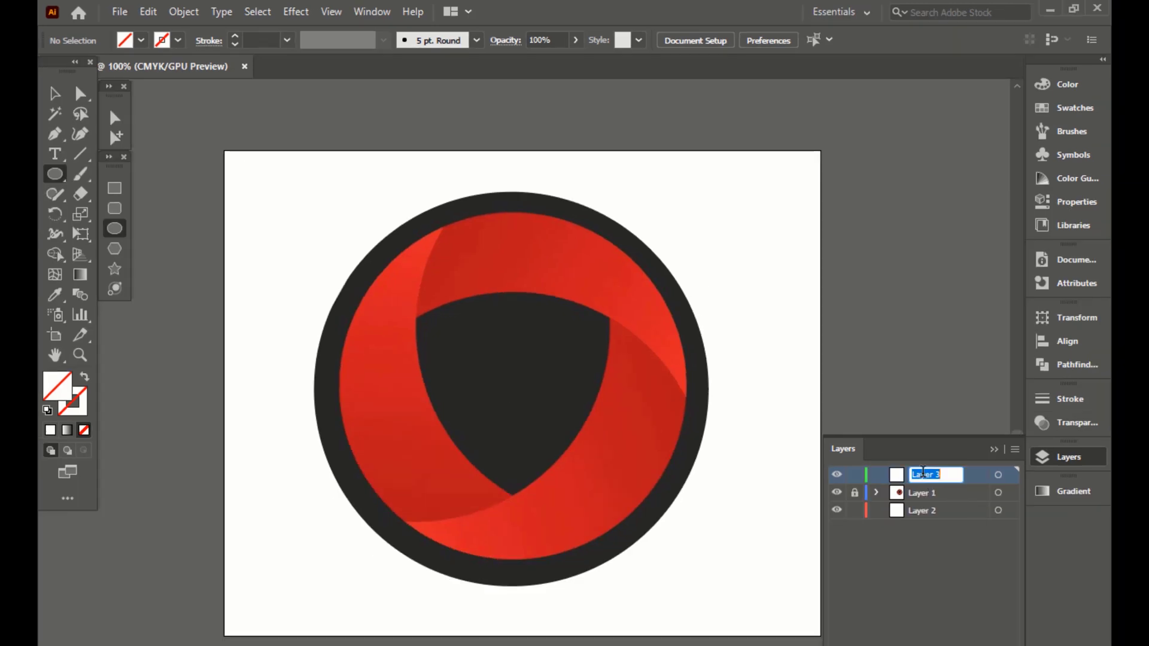
type("outline")
key("Return")
Step: Draw a circle with a black 1 pt stroke and no fill, and move its top onto the dark inner shape's upper arc
key("d")
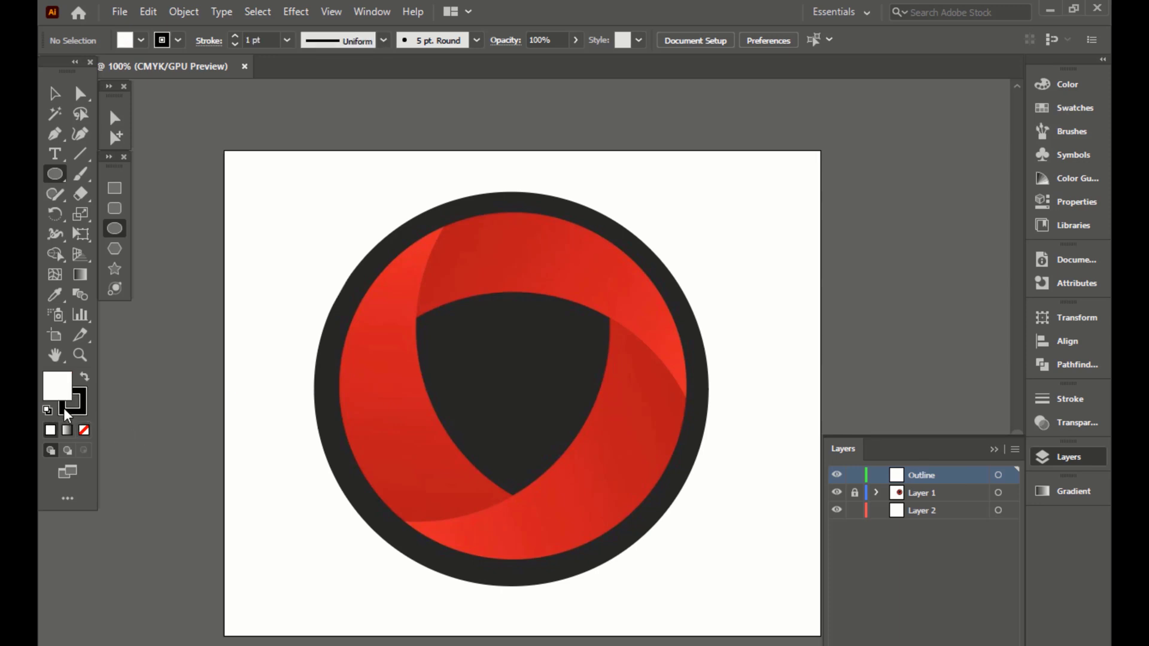
key("slash")
mouse_move(379, 302)
left_mouse_down()
mouse_move(655, 616)
mouse_move(690, 616)
mouse_move(742, 645)
mouse_move(796, 645)
left_mouse_up()
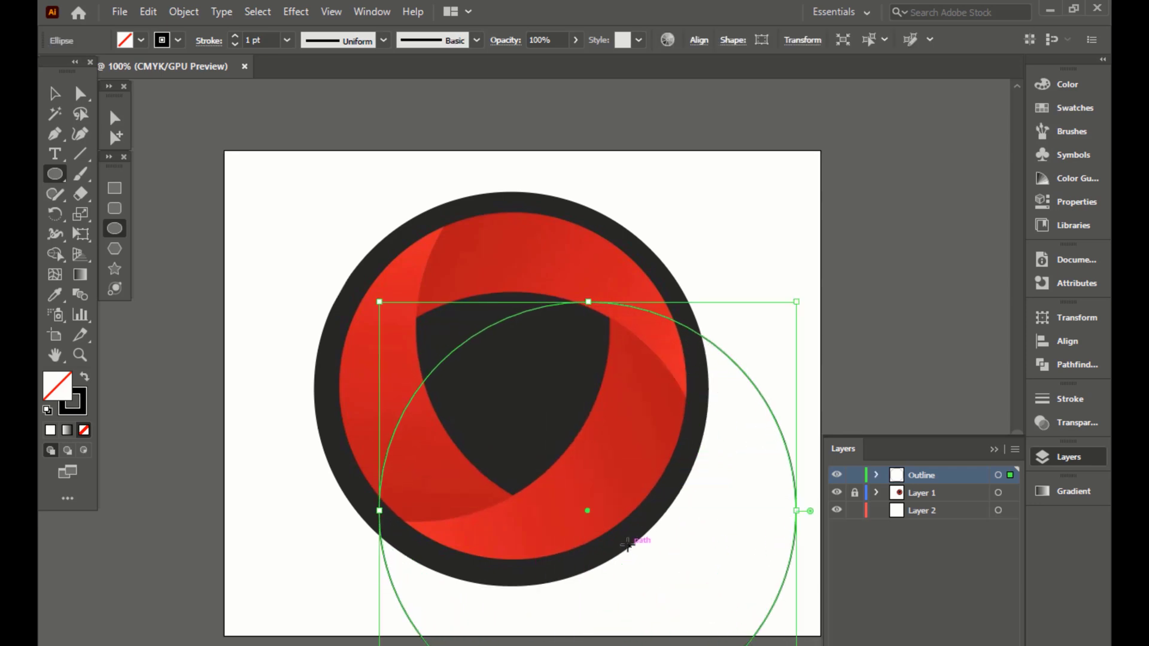
key("v")
left_click_drag(587, 514, 513, 505)
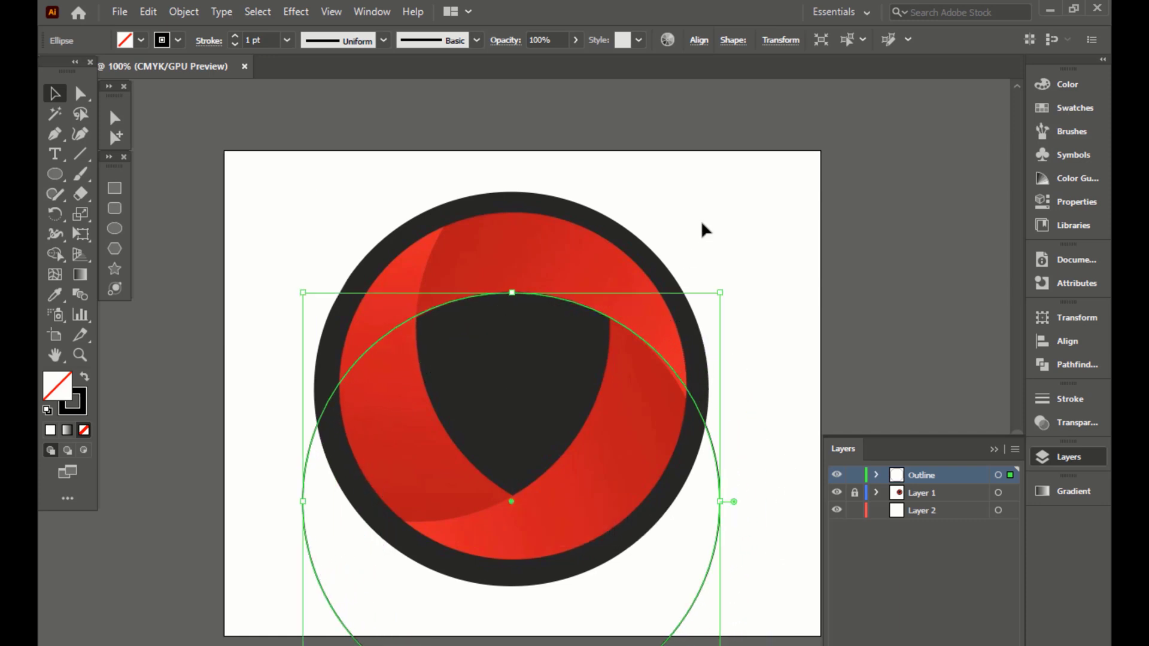
Step: Resize the outline circle slightly and nudge it until it follows the upper arc of the dark inner shape
left_click_drag(720, 294, 717, 293)
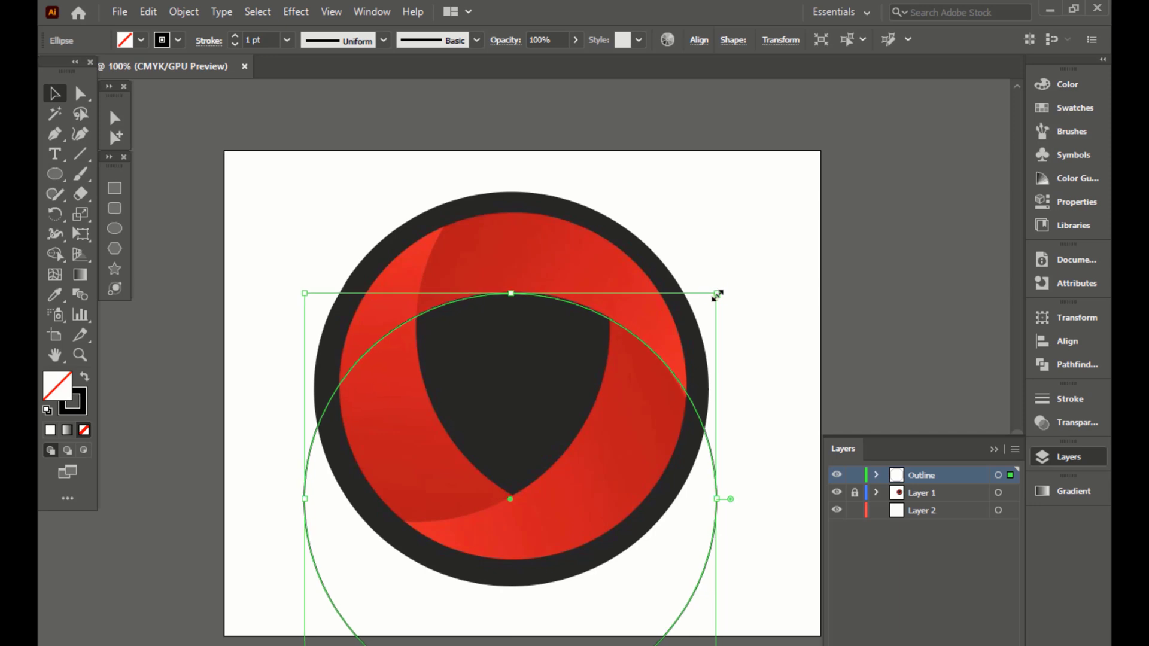
key("Left")
key("Up")
key("Up")
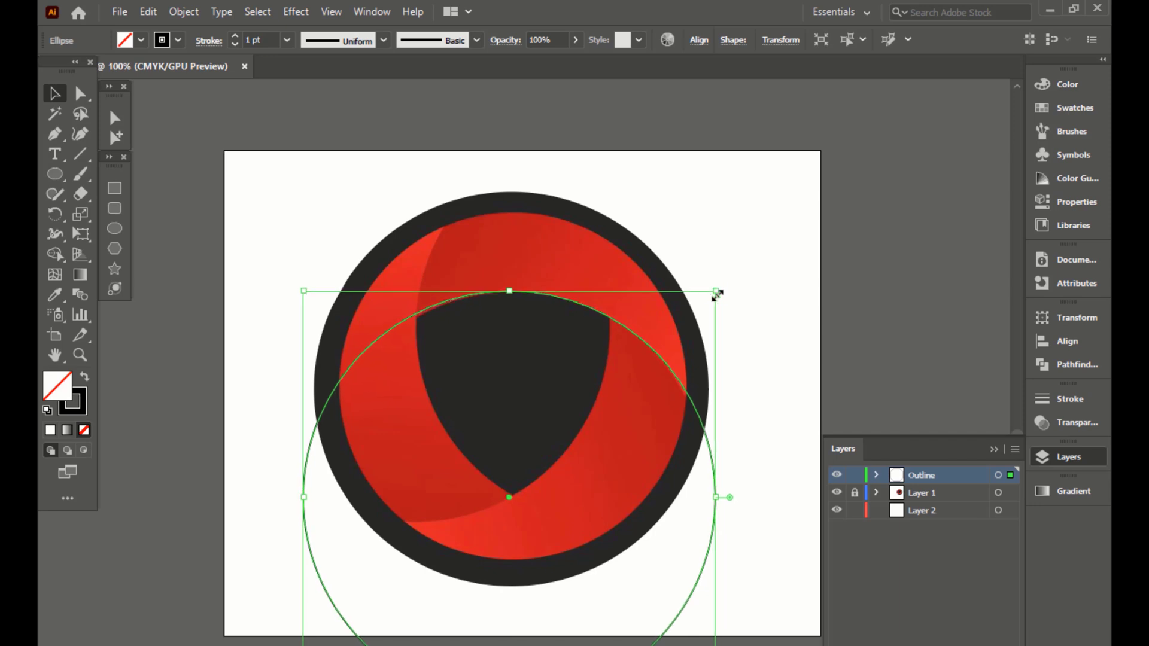
left_click_drag(714, 293, 711, 295)
key("Up")
key("Up")
key("Up")
key("Up")
key("Right")
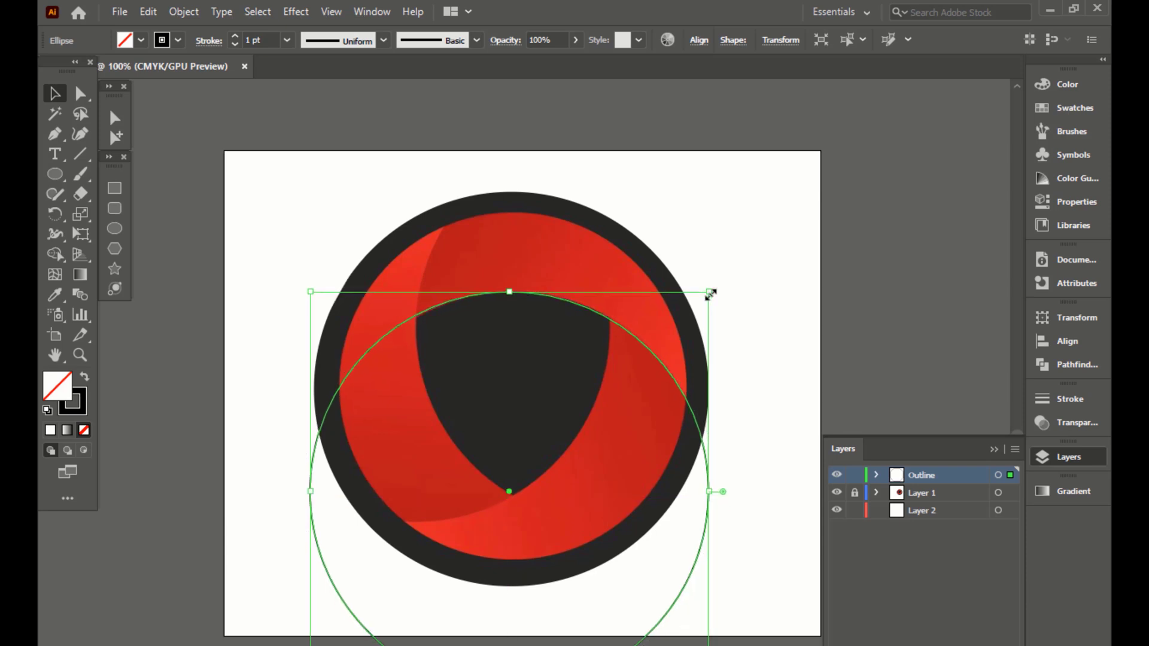
left_click(763, 463)
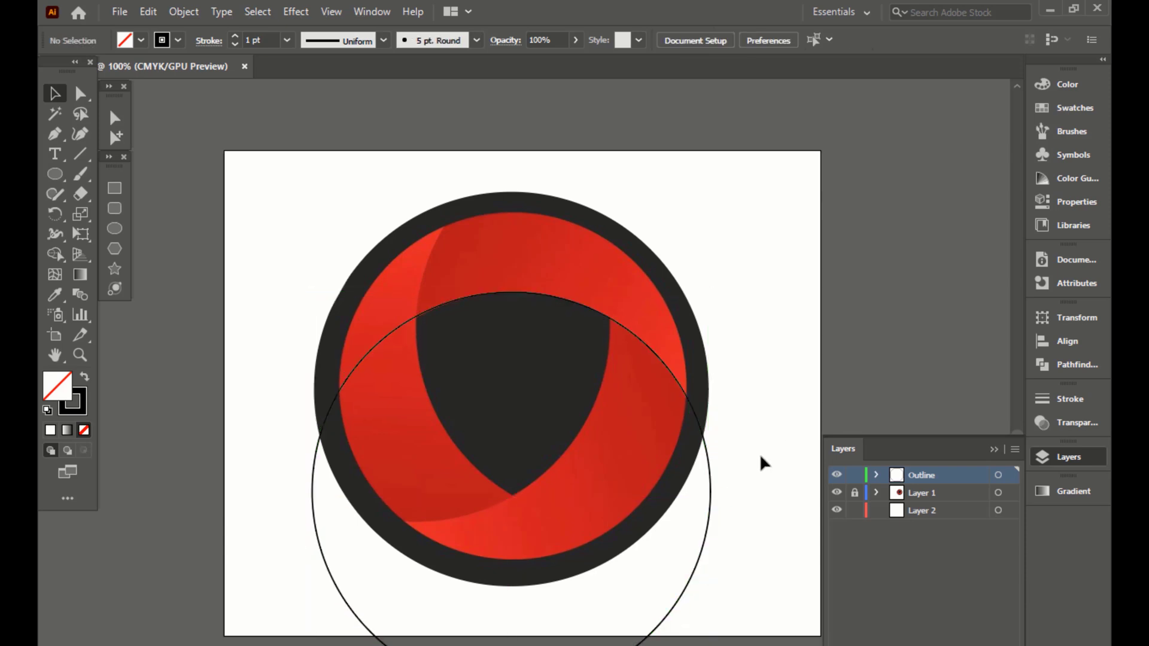
Step: Duplicate the outline circle twice, aligning one copy with the inner shape's right arc and the other with its left arc
left_click(680, 604)
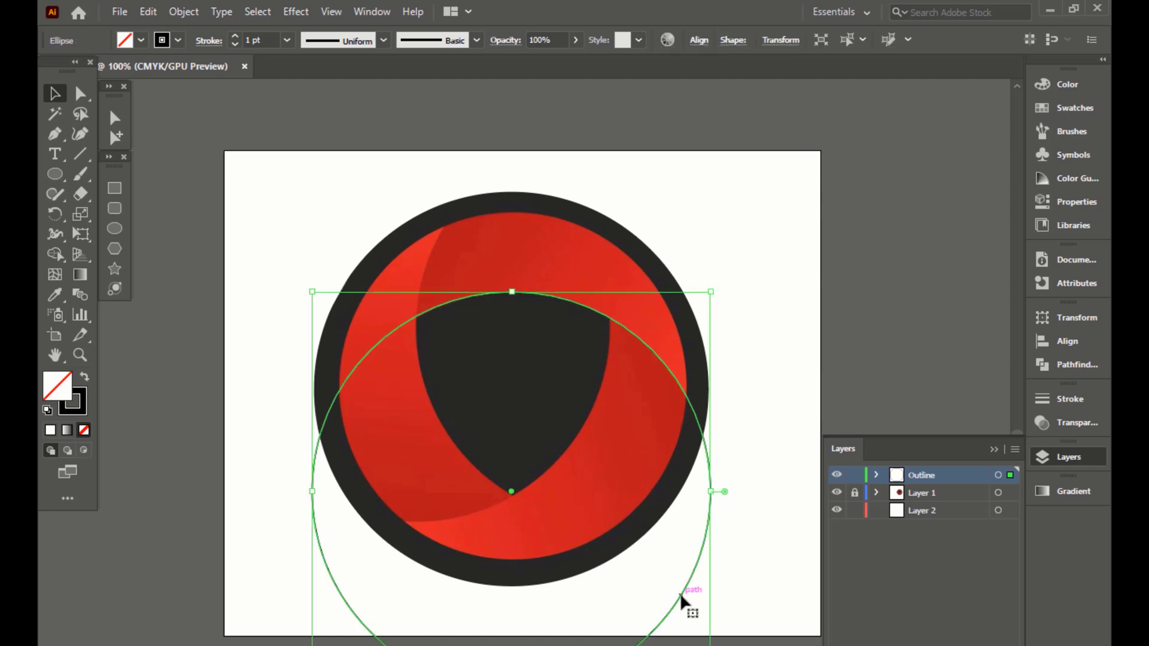
left_click_drag(680, 605, 578, 447)
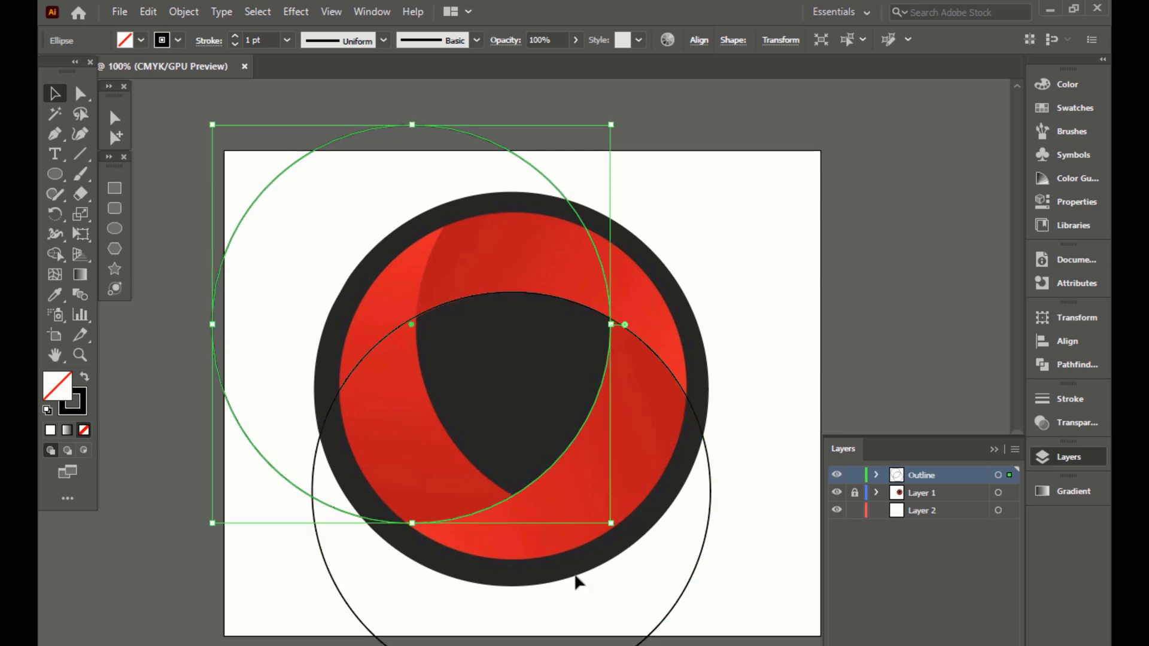
left_click_drag(349, 515, 552, 517)
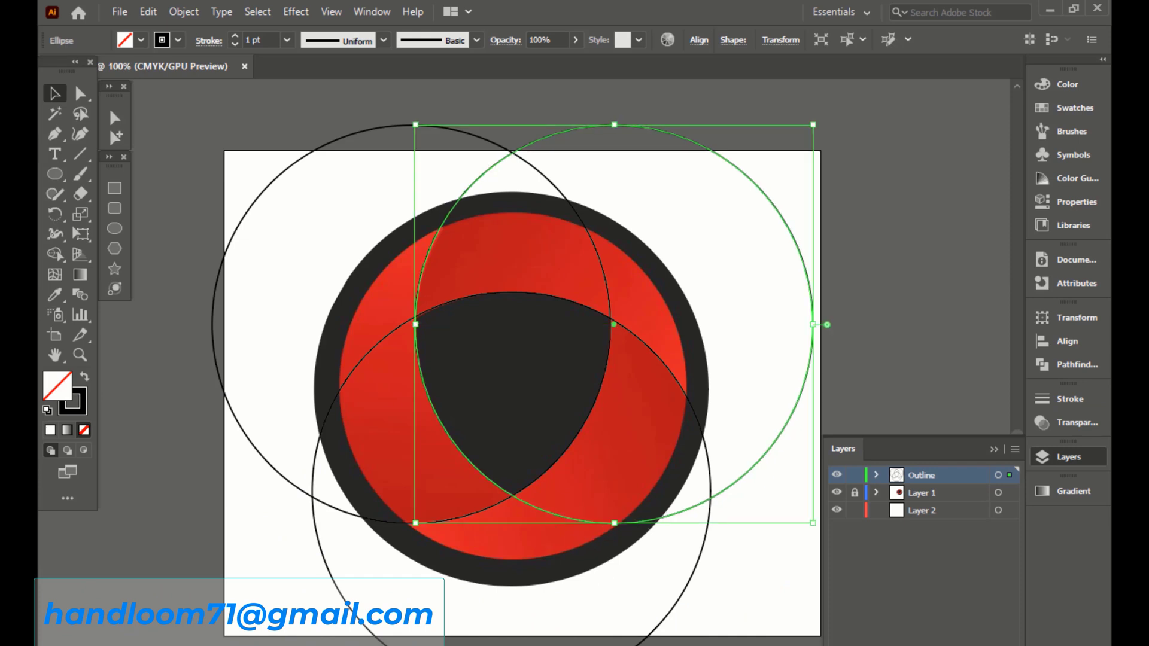
key("ctrl+shift+a")
Step: Duplicate the right outline circle onto the emblem's centre and shrink the copy to about the diameter of the red ring
key("ctrl+minus")
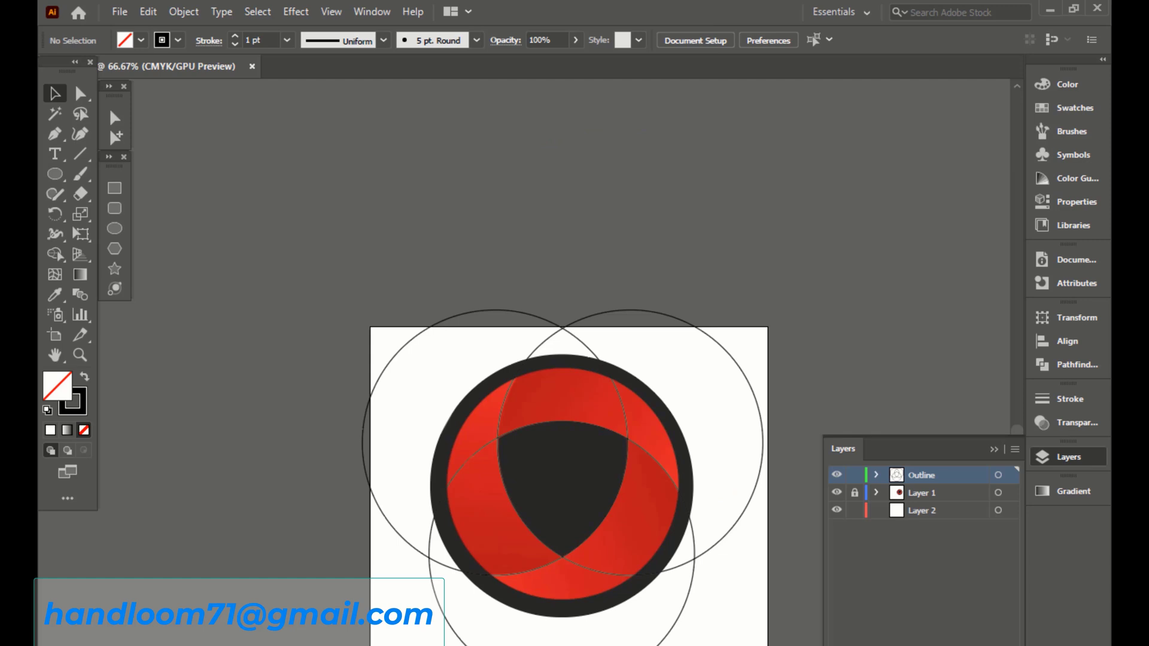
key("alt")
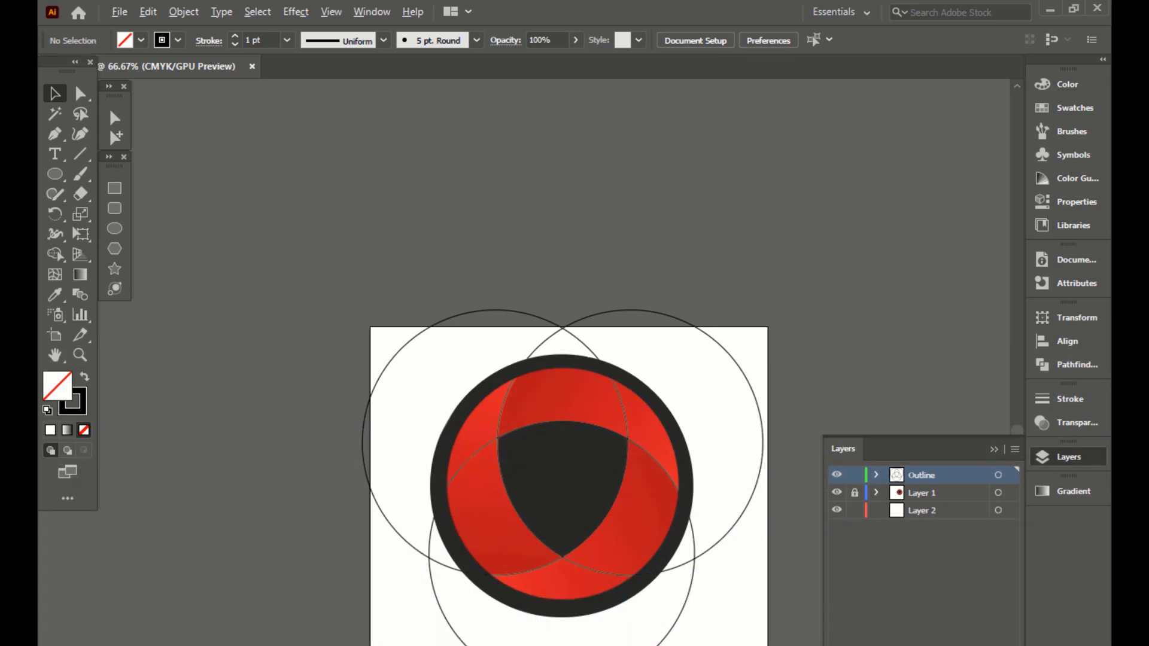
key("ctrl+plus")
left_click_drag(513, 580, 556, 621)
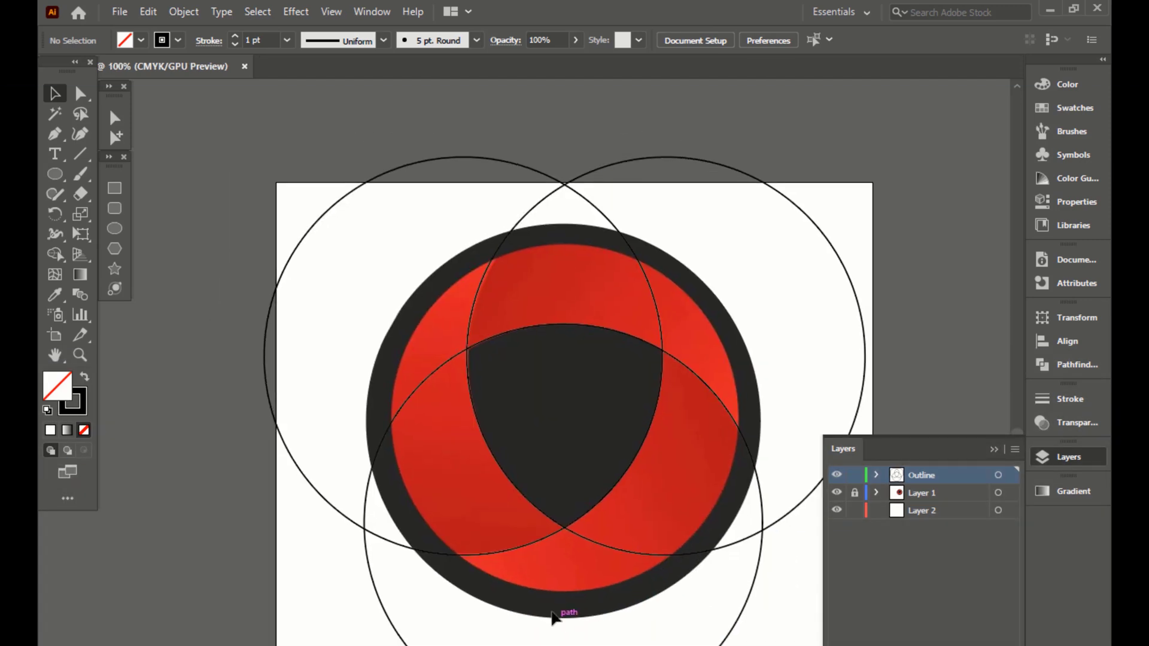
left_click(858, 310)
left_click_drag(858, 309, 755, 377)
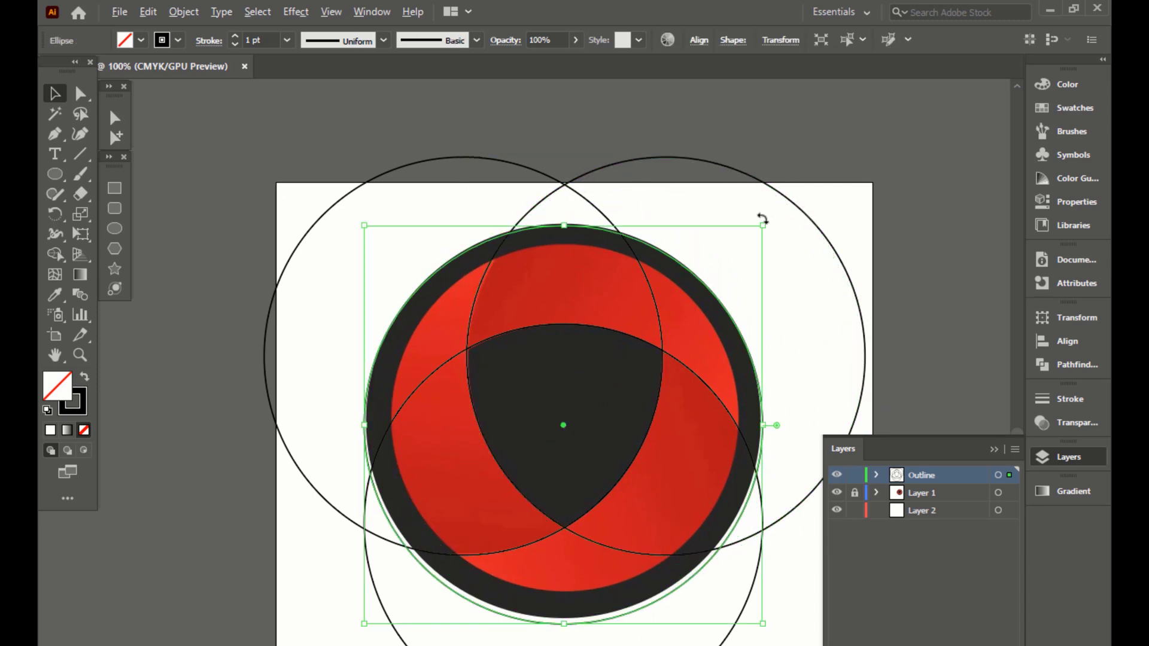
left_click_drag(761, 226, 740, 246)
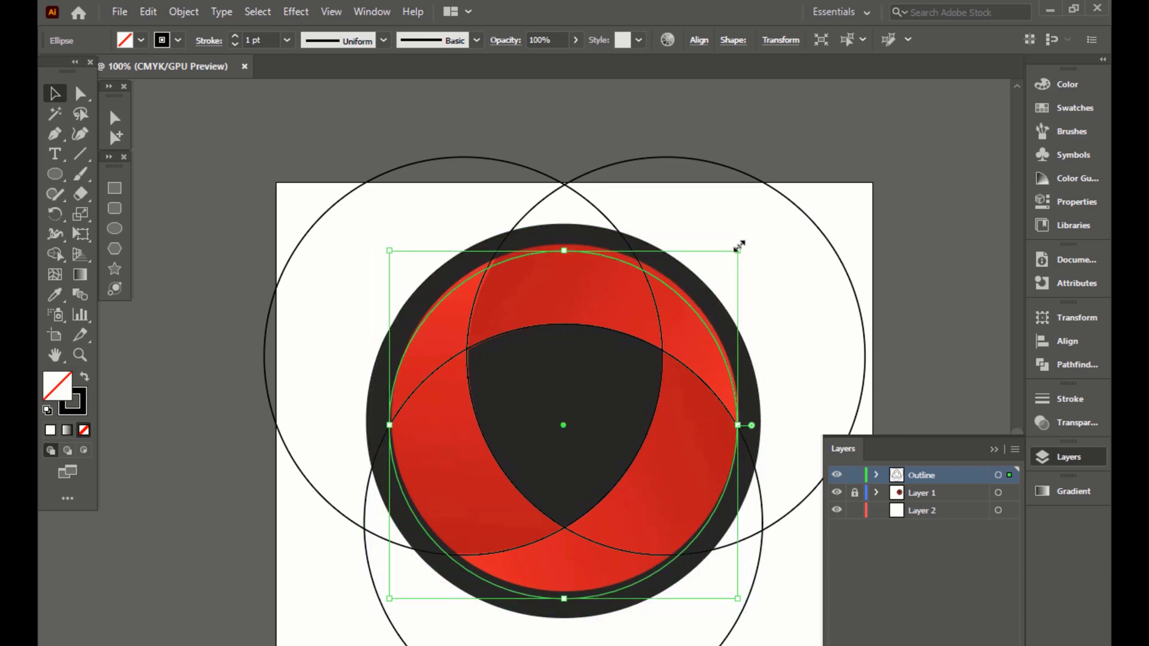
Step: Nudge the smaller circle up and slightly right until it follows the outer edge of the red ring
key("Up")
key("Up")
key("Up")
key("Up")
key("Up")
key("Up")
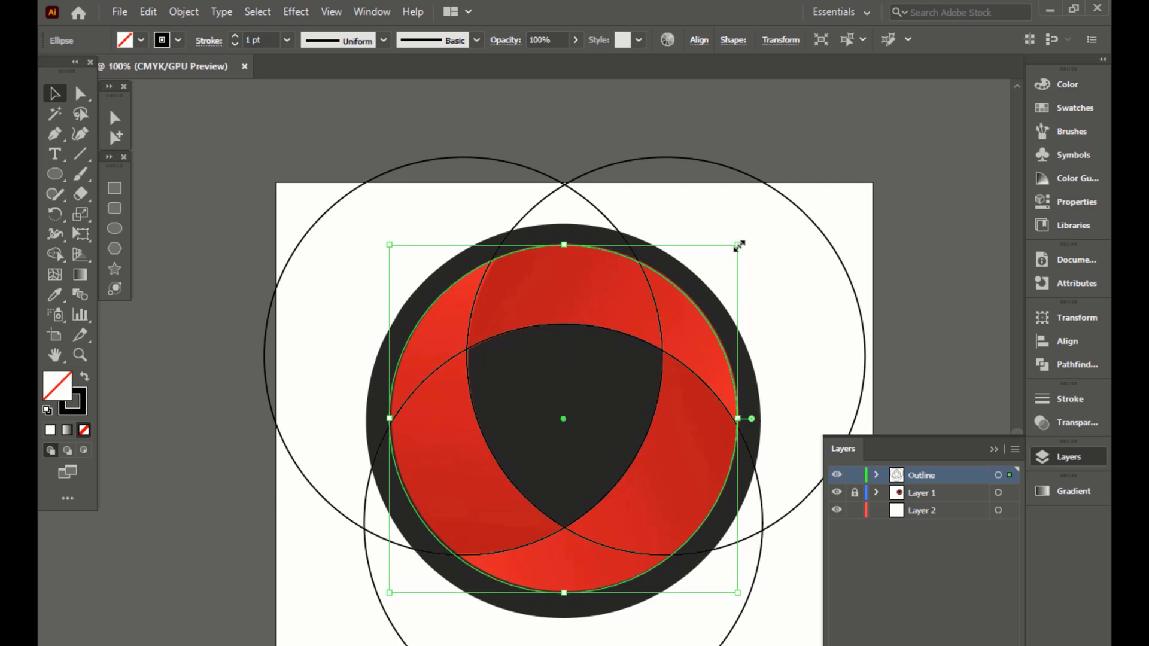
key("Right")
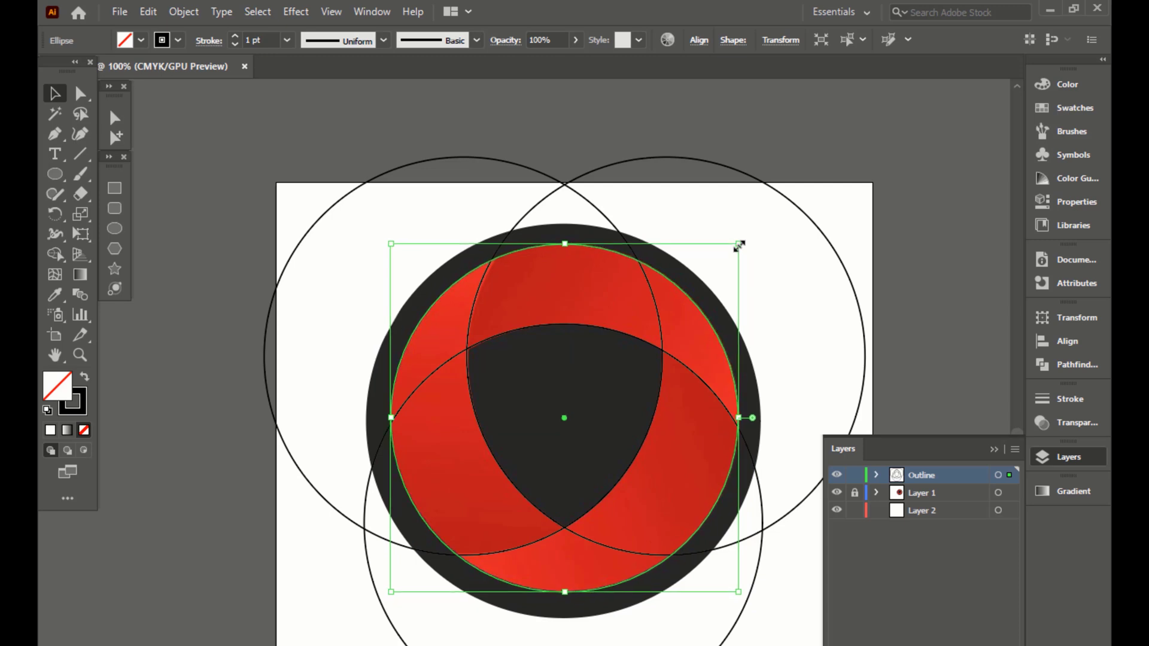
key("ctrl+shift+a")
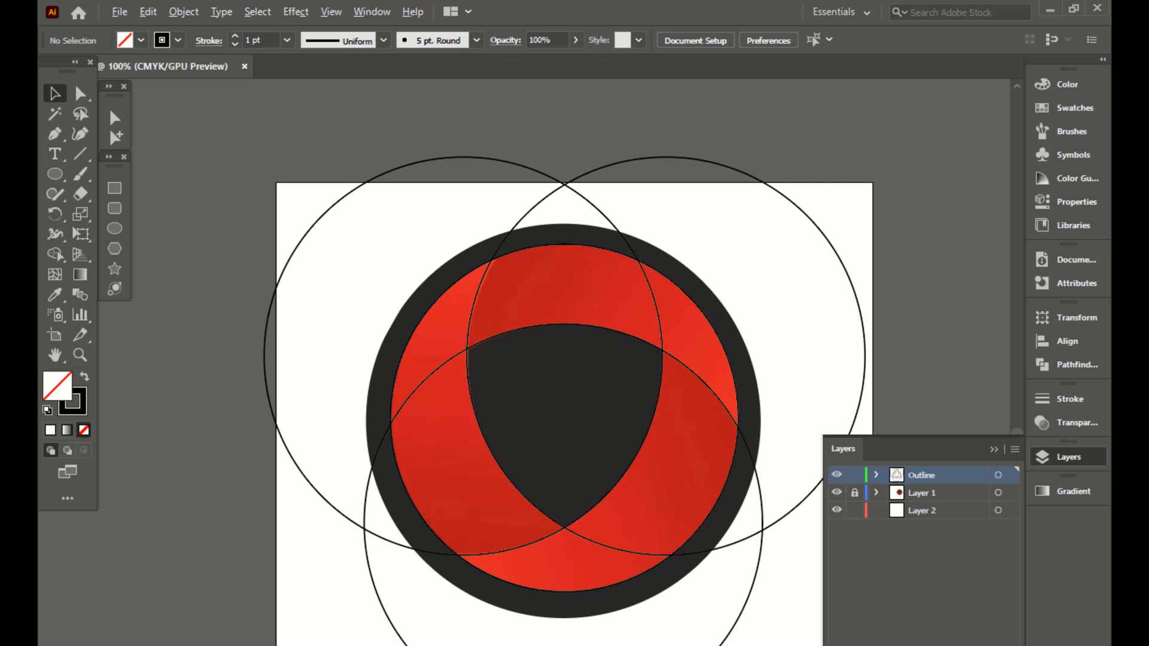
Step: Draw a small rectangle above the artboard and fill it with the dark red sampled from the ring's right segment
left_click_drag(681, 492, 673, 591)
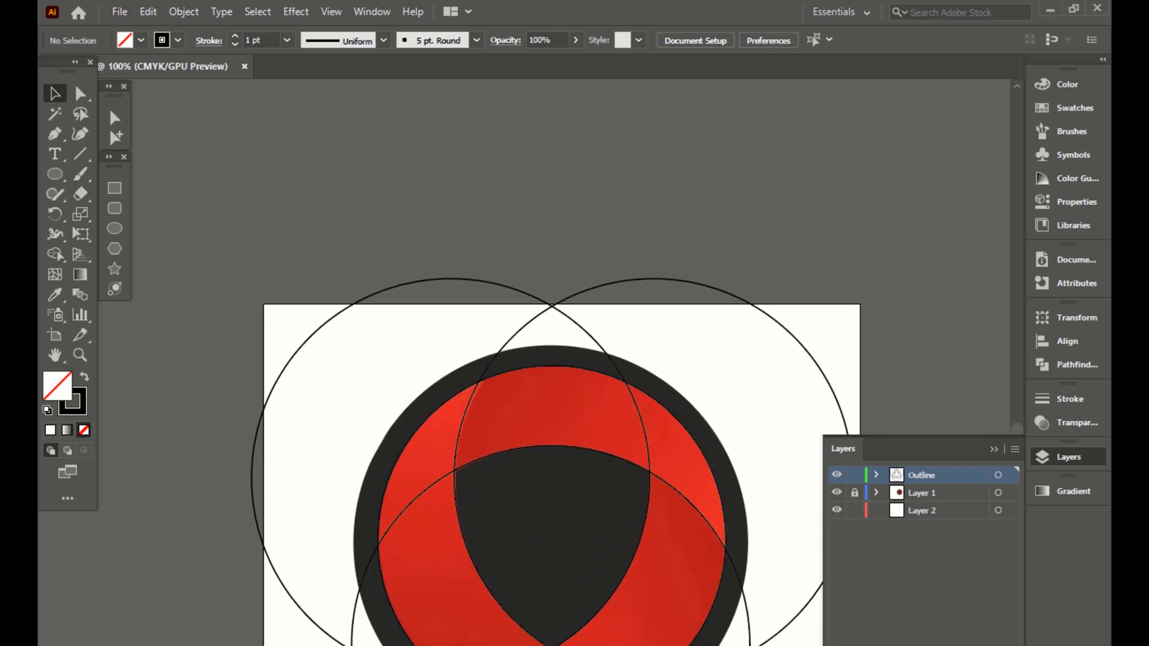
left_click(114, 188)
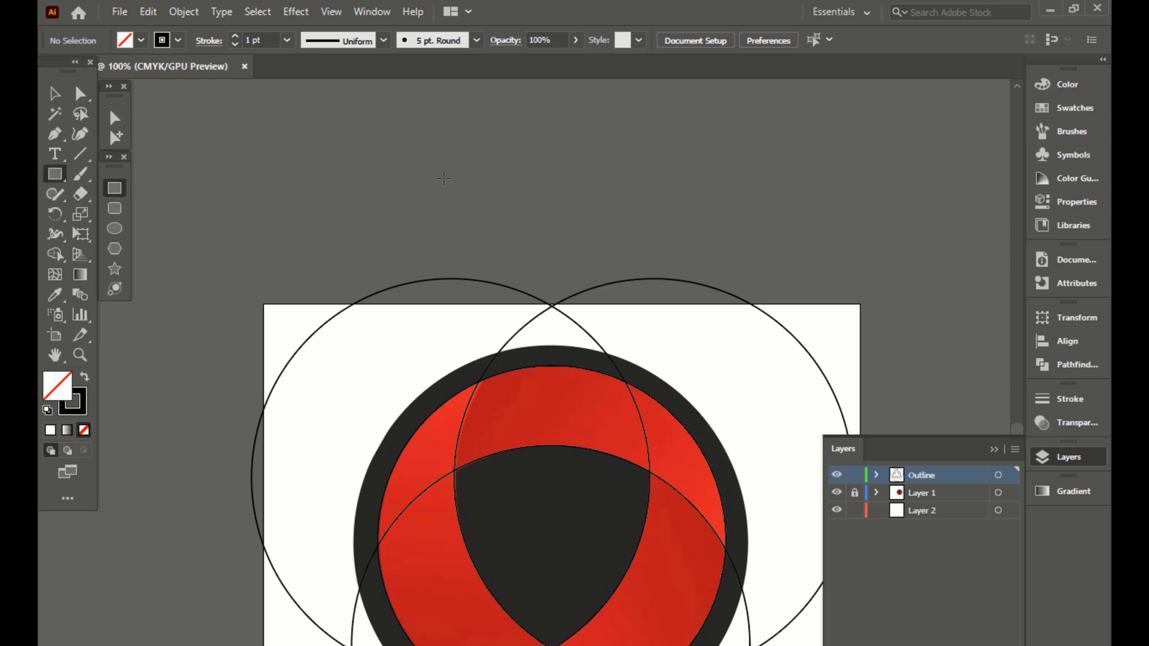
left_click_drag(443, 178, 517, 233)
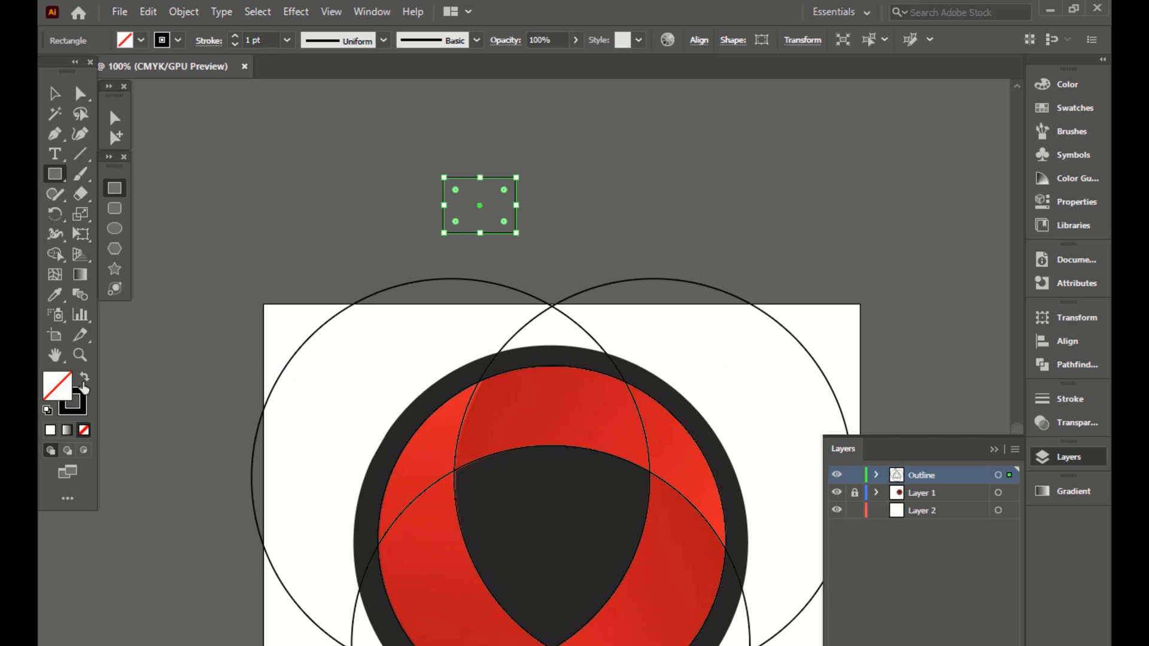
key("i")
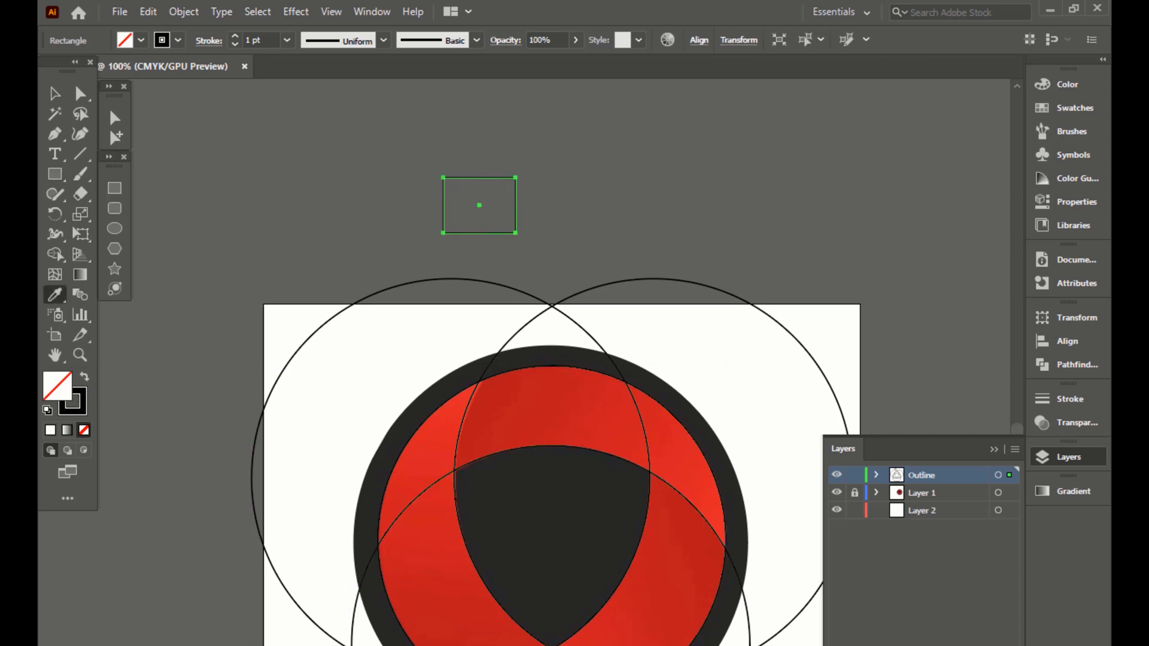
left_click(698, 507)
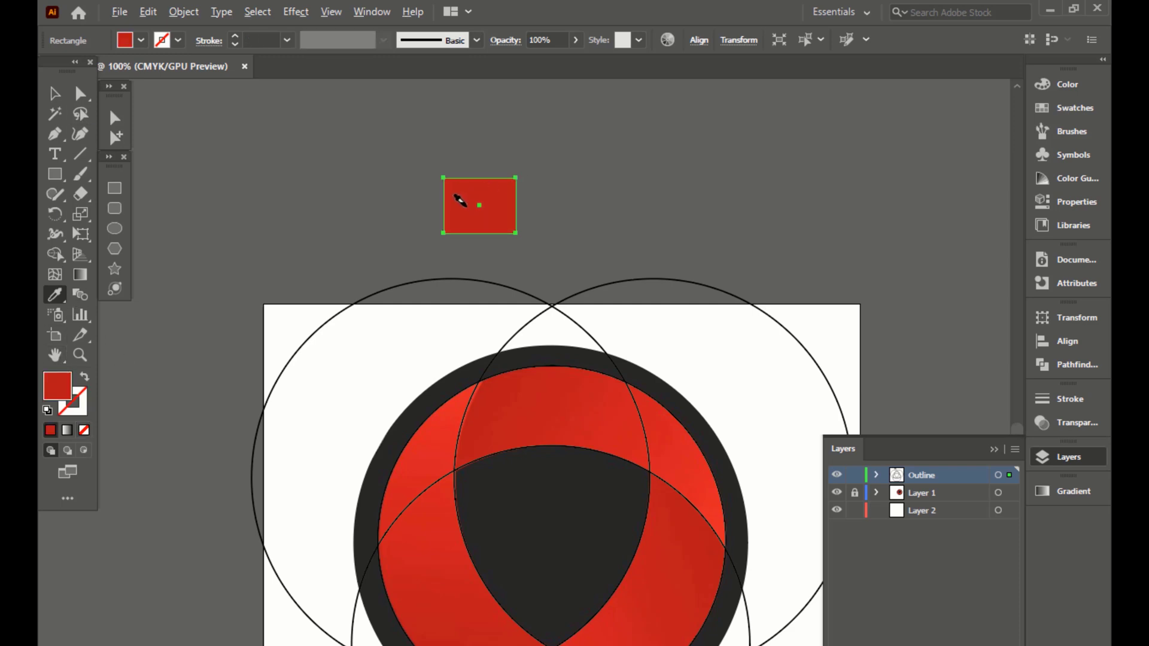
key("alt+v")
key("Escape")
key("v")
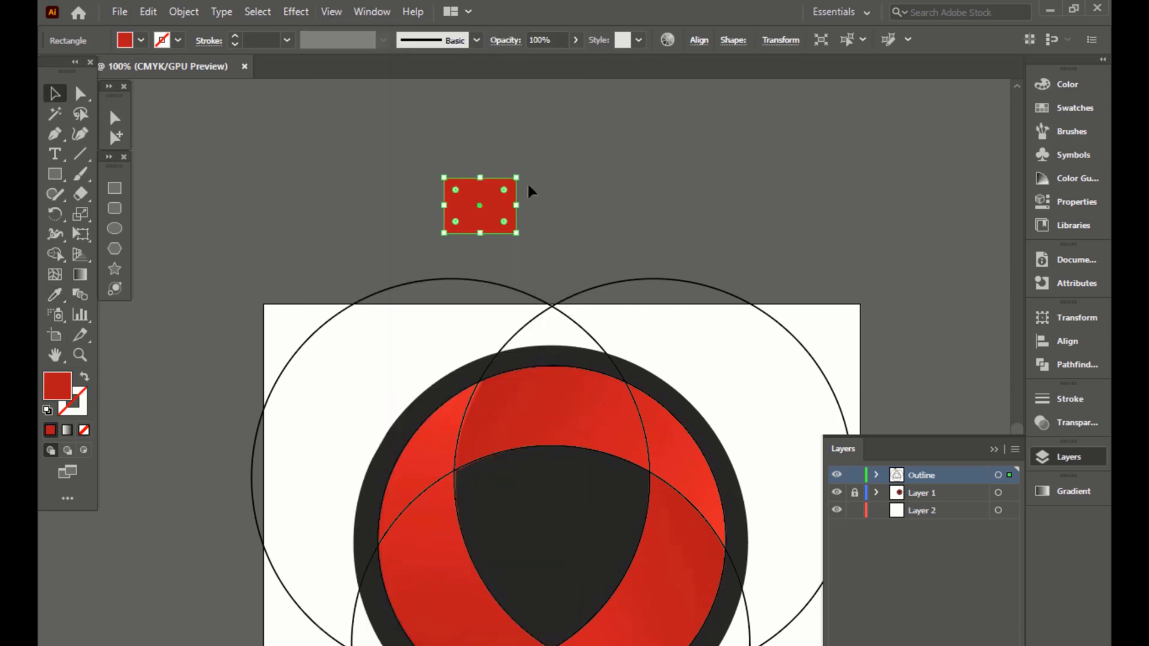
Step: Duplicate the dark red rectangle to its right and recolour the copy with the bright red sampled from the ring's left side
left_click_drag(503, 216, 600, 219, "alt")
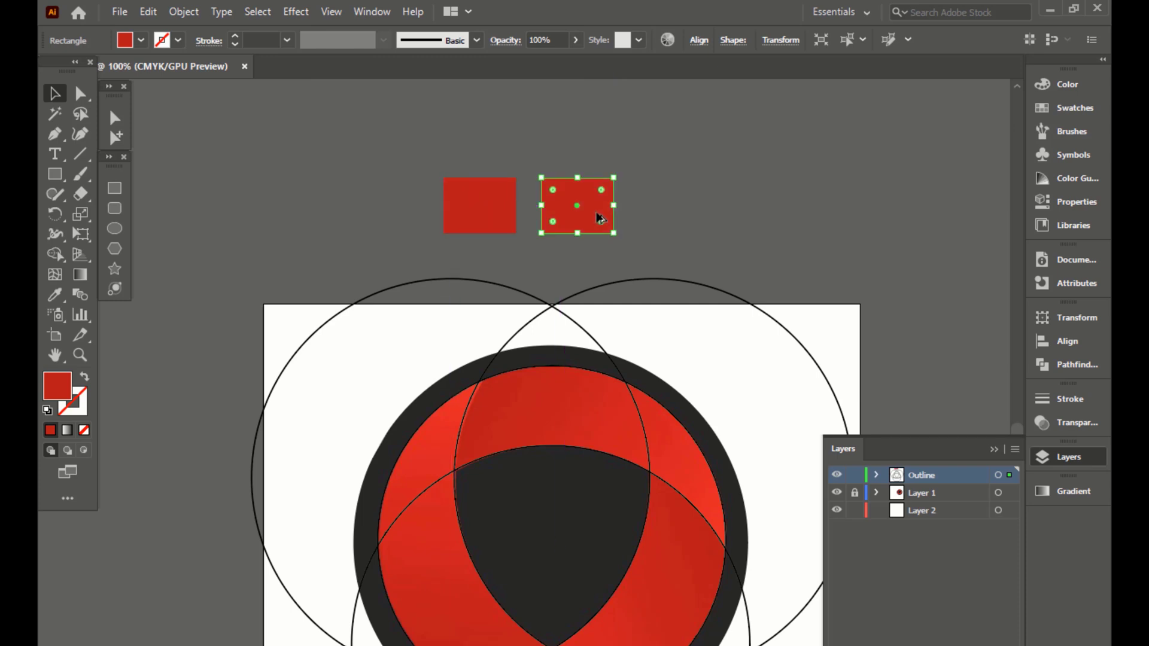
key("i")
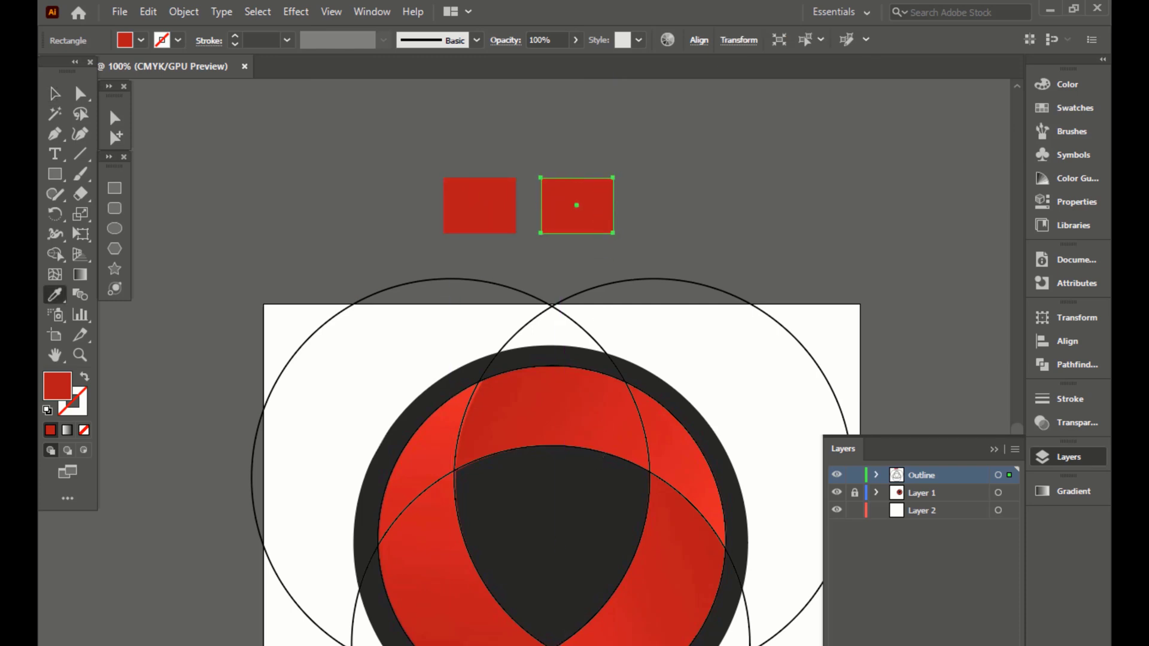
left_click(419, 509)
key("v")
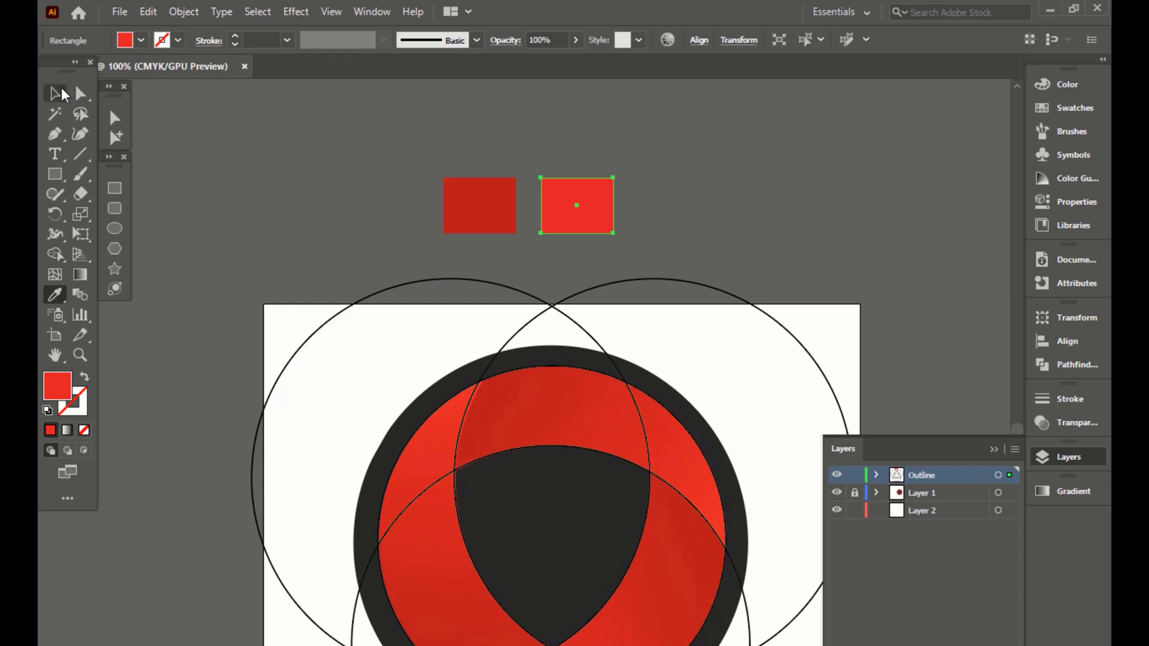
left_click(749, 164)
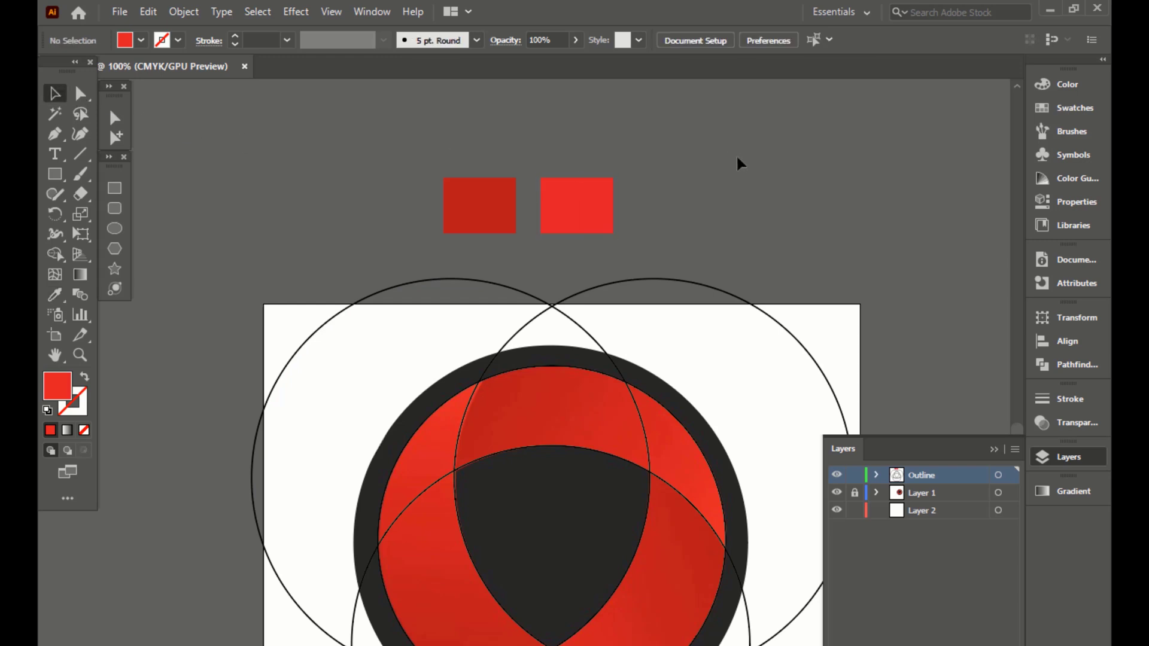
Step: Move both red sample rectangles further up, clear of the outline circles
scroll(737, 172, "down", 2)
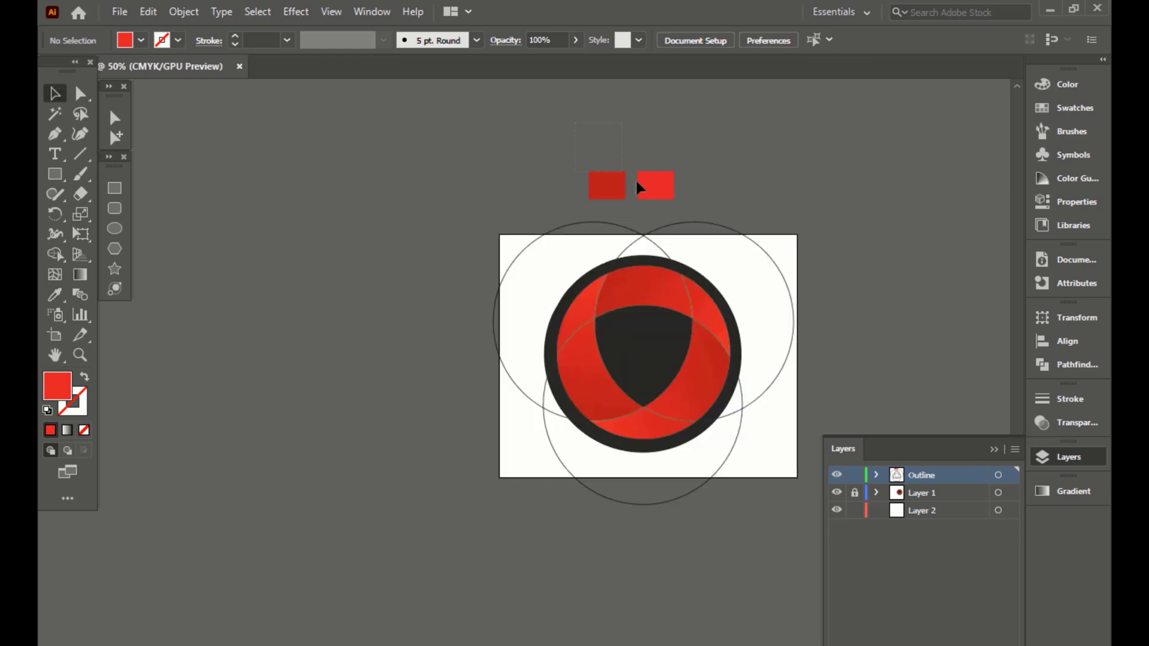
left_click_drag(638, 184, 654, 156)
left_click(629, 251)
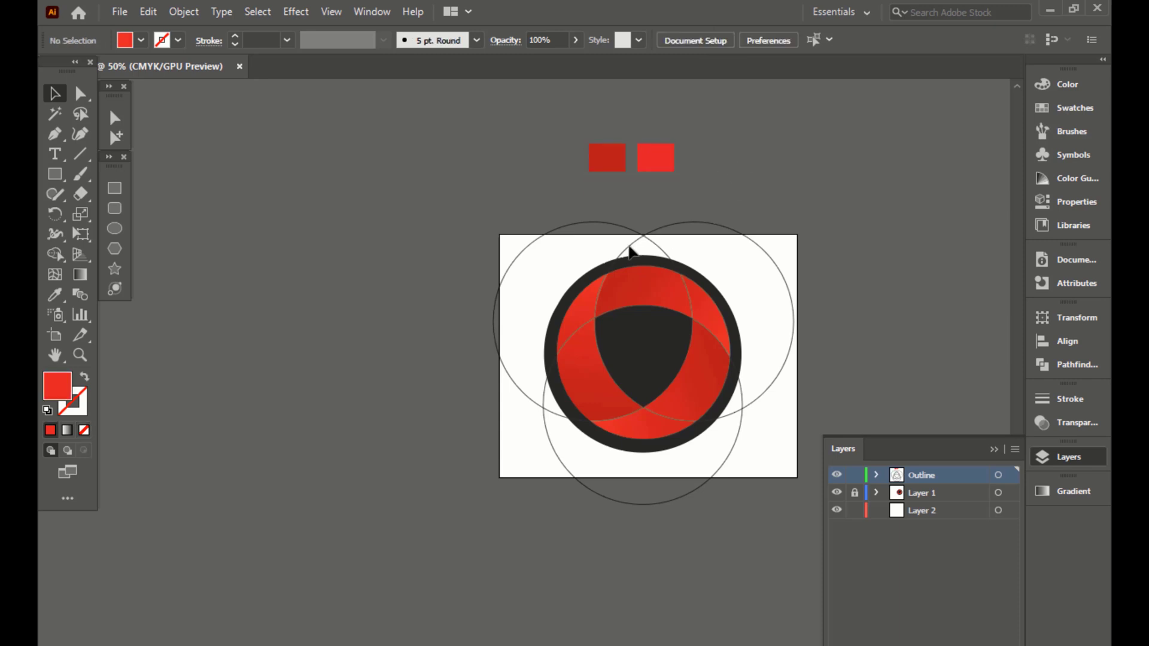
Step: Select all four outline circles and merge their regions with the Shape Builder into the ring's three curved segments
left_click(794, 323)
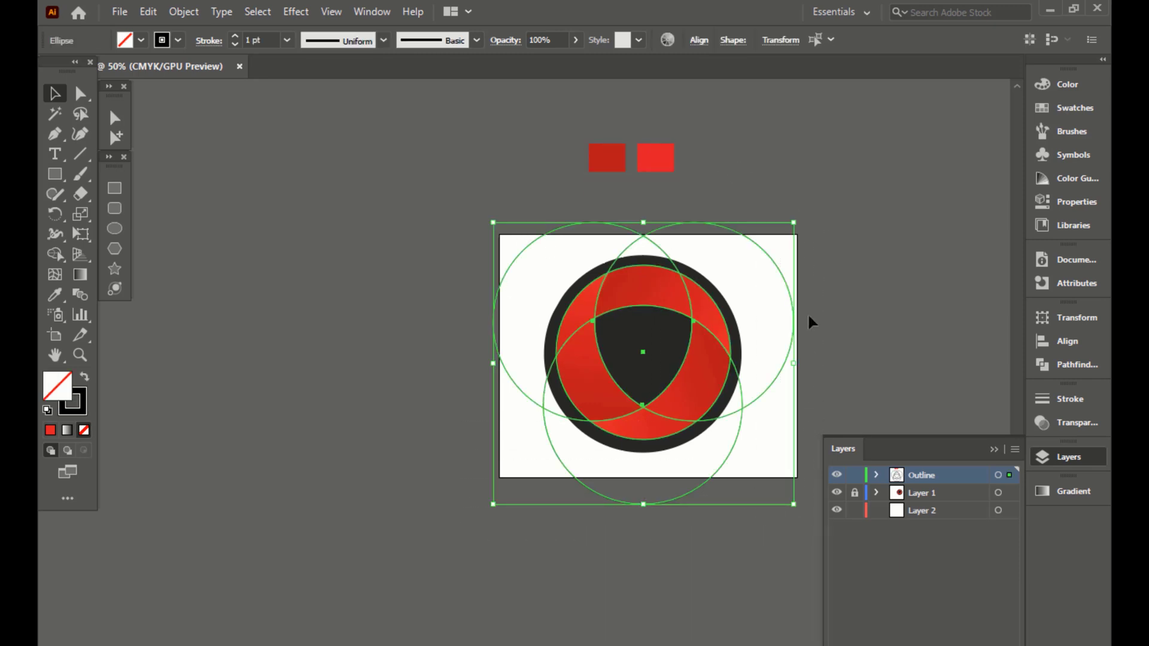
scroll(737, 279, "up", 1)
scroll(709, 350, "up", 1)
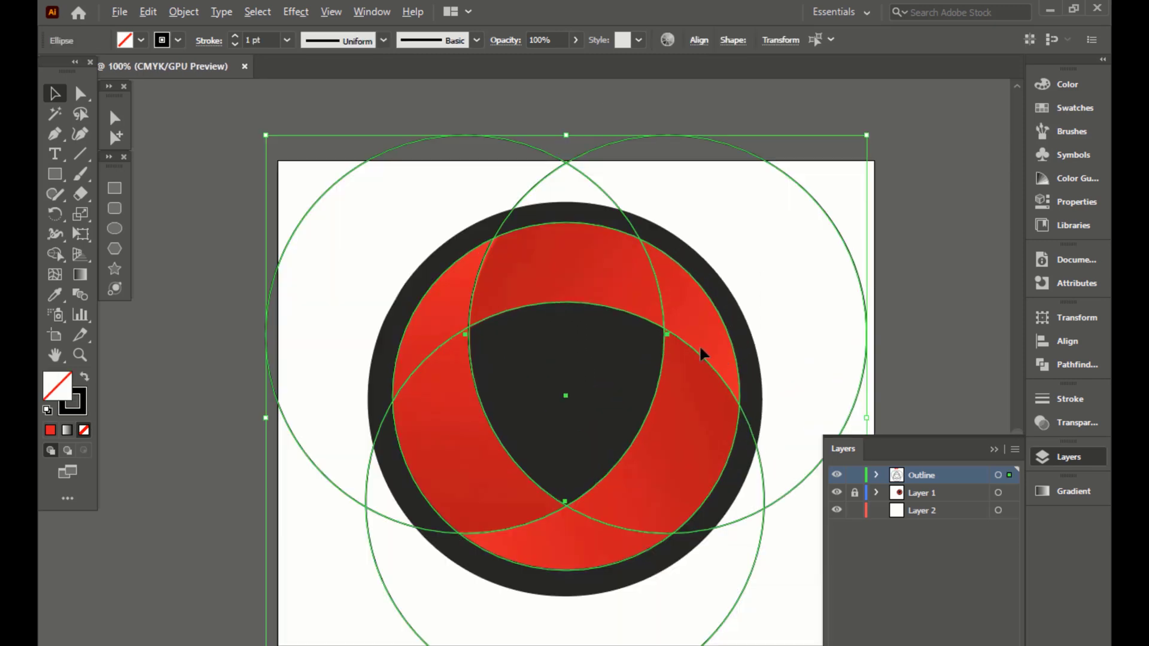
left_click(55, 254)
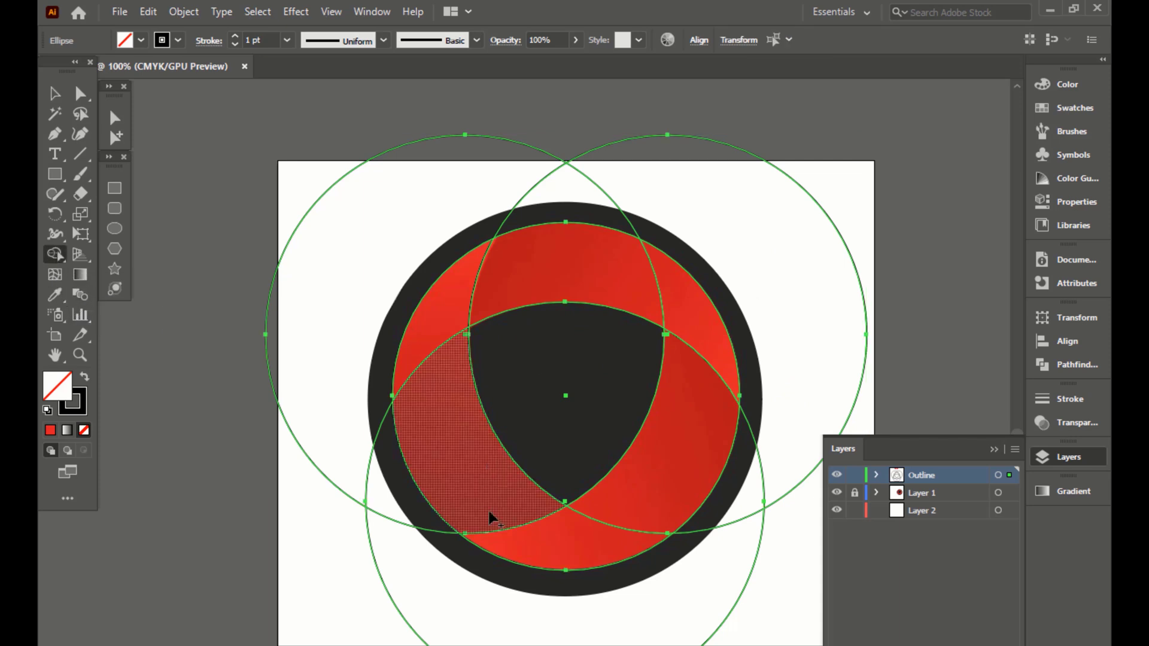
mouse_move(656, 487)
left_mouse_down()
mouse_move(572, 539)
mouse_move(592, 533)
left_mouse_up()
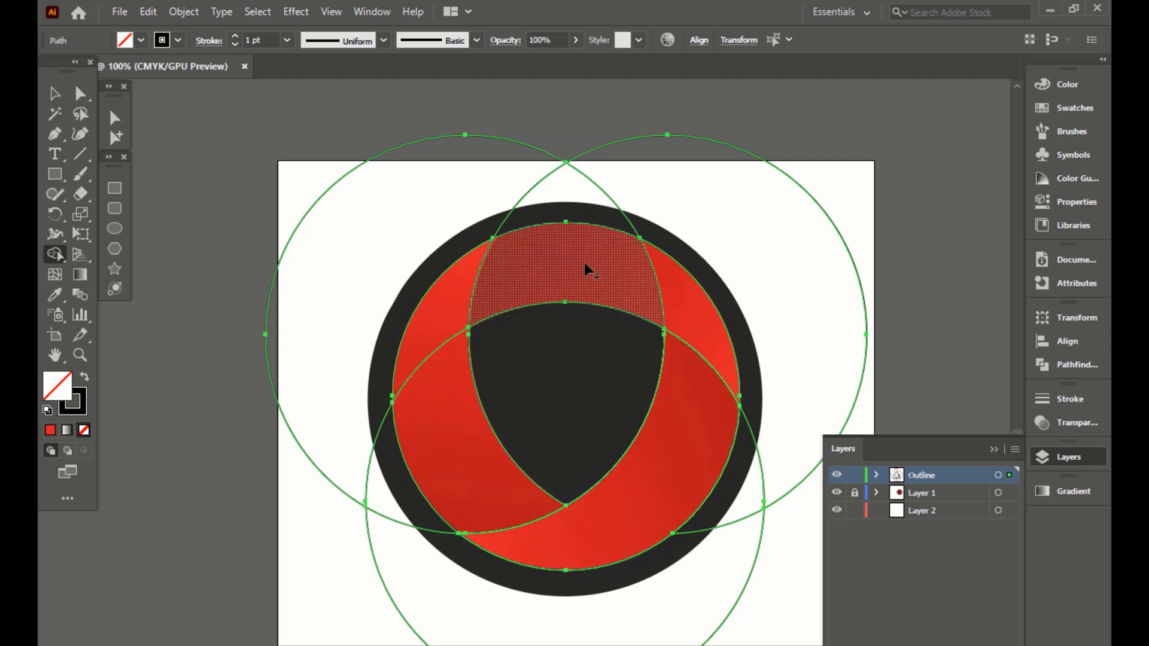
left_click_drag(582, 261, 680, 308)
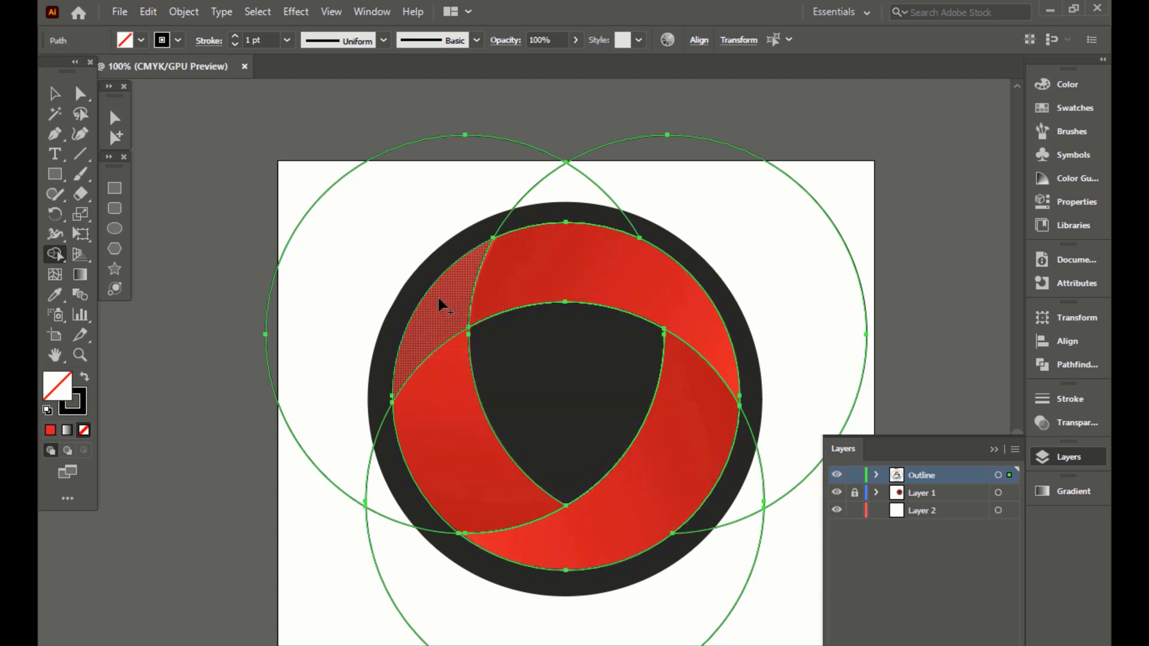
left_click_drag(441, 308, 469, 482)
Step: Delete the leftover circle outlines outside the ring using the Group Selection tool
left_click(505, 95)
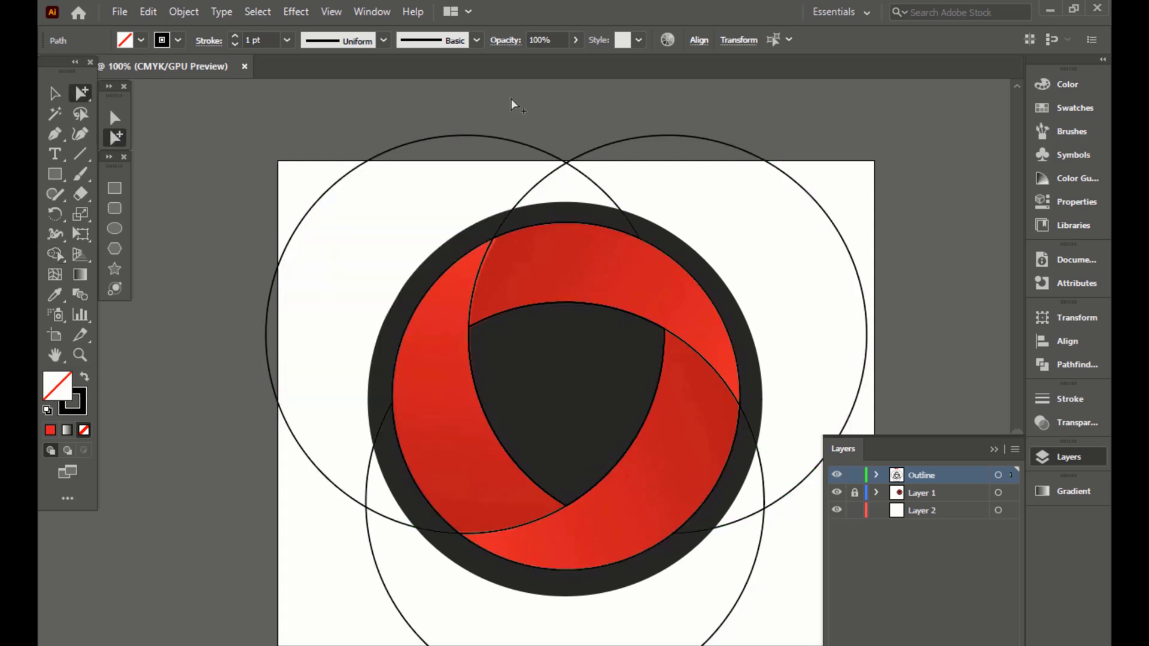
left_click(595, 154)
key("Delete")
left_click(383, 583)
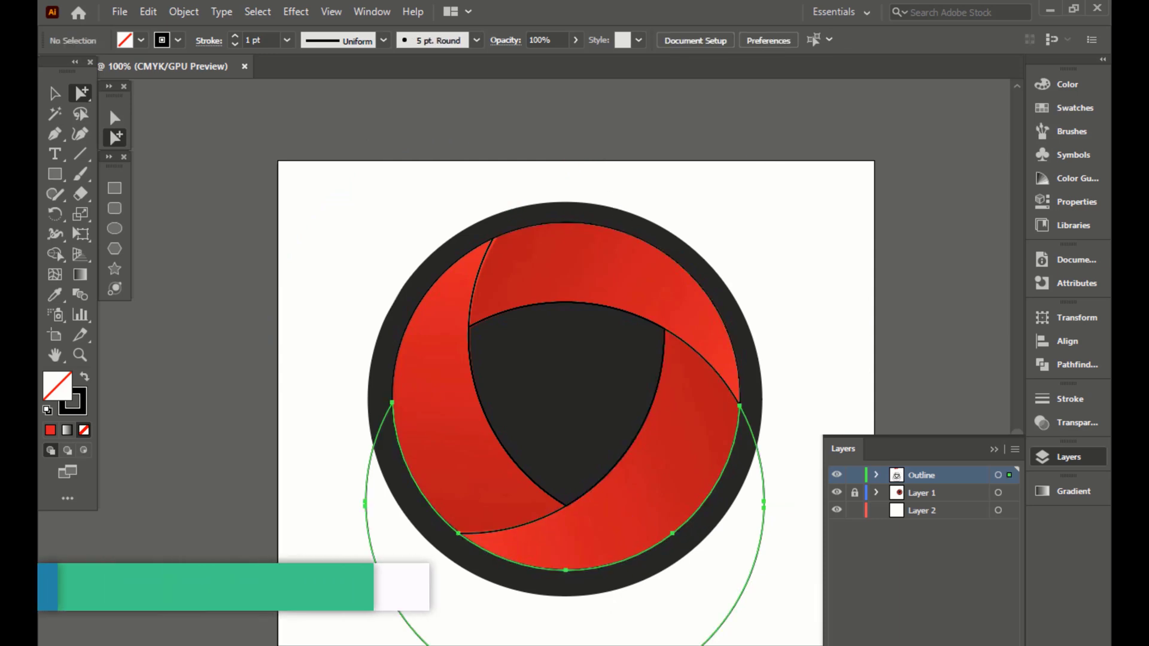
key("Delete")
Step: Deselect the central triangular outline and hide Layer 1, which holds the reference image
left_click(604, 482)
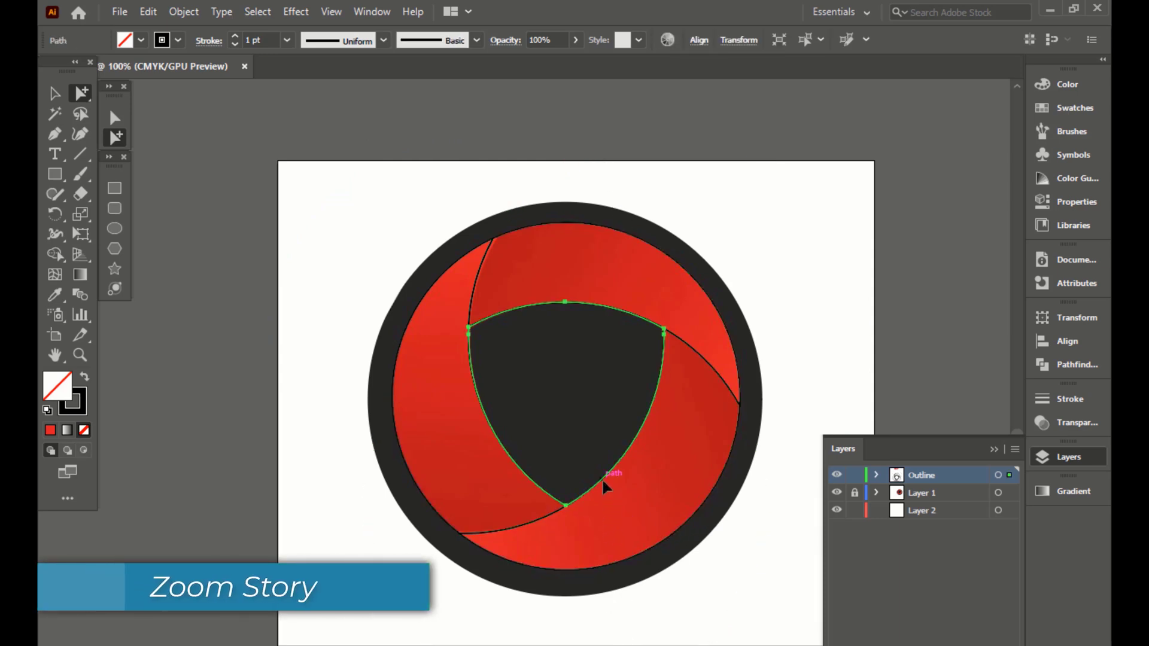
left_click(602, 479)
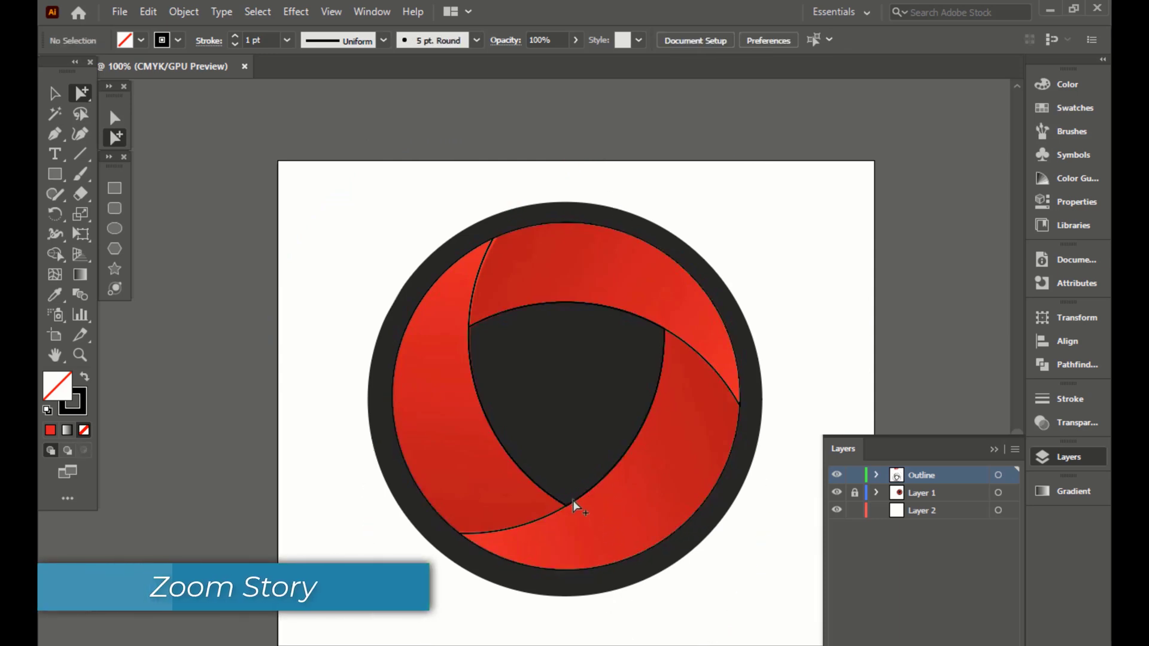
left_click(609, 479)
left_click(886, 359)
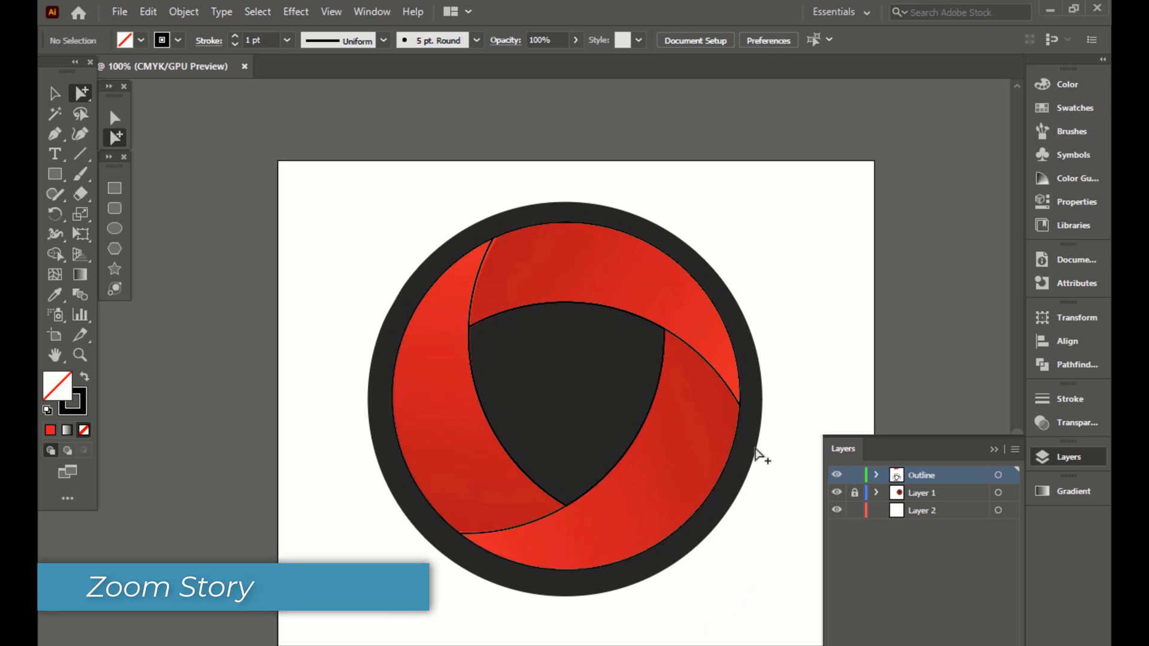
left_click(836, 492)
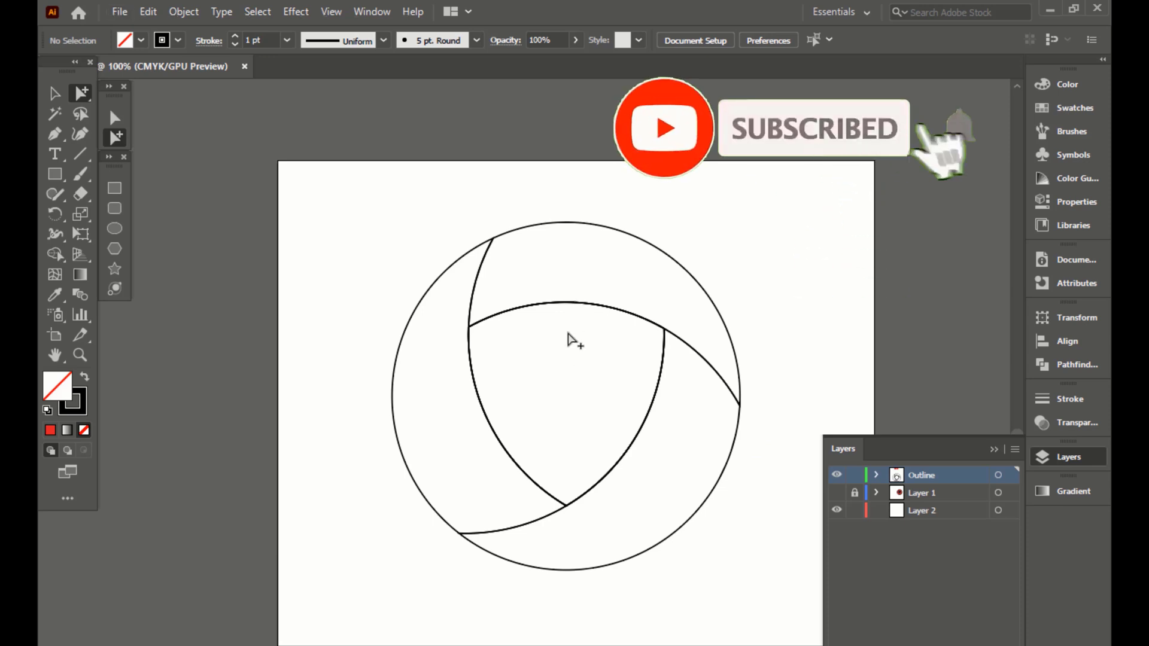
Step: Fill the upper ring segment with the white-to-black linear gradient swatch
scroll(568, 340, "down", 3)
scroll(637, 313, "up", 1)
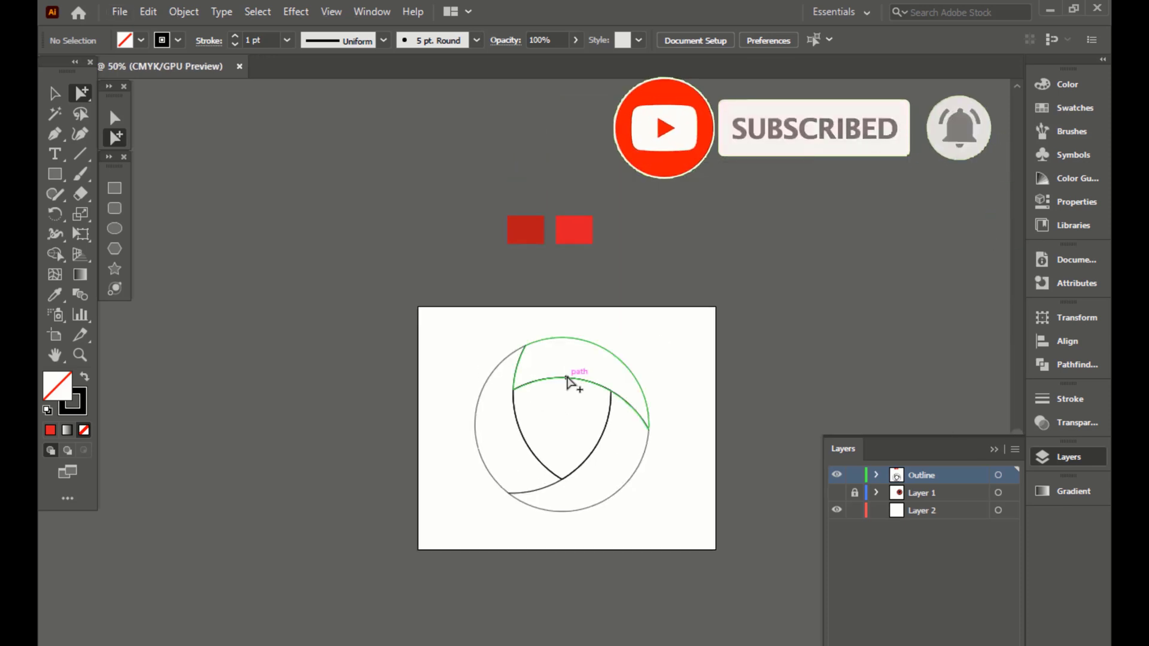
left_click(567, 378)
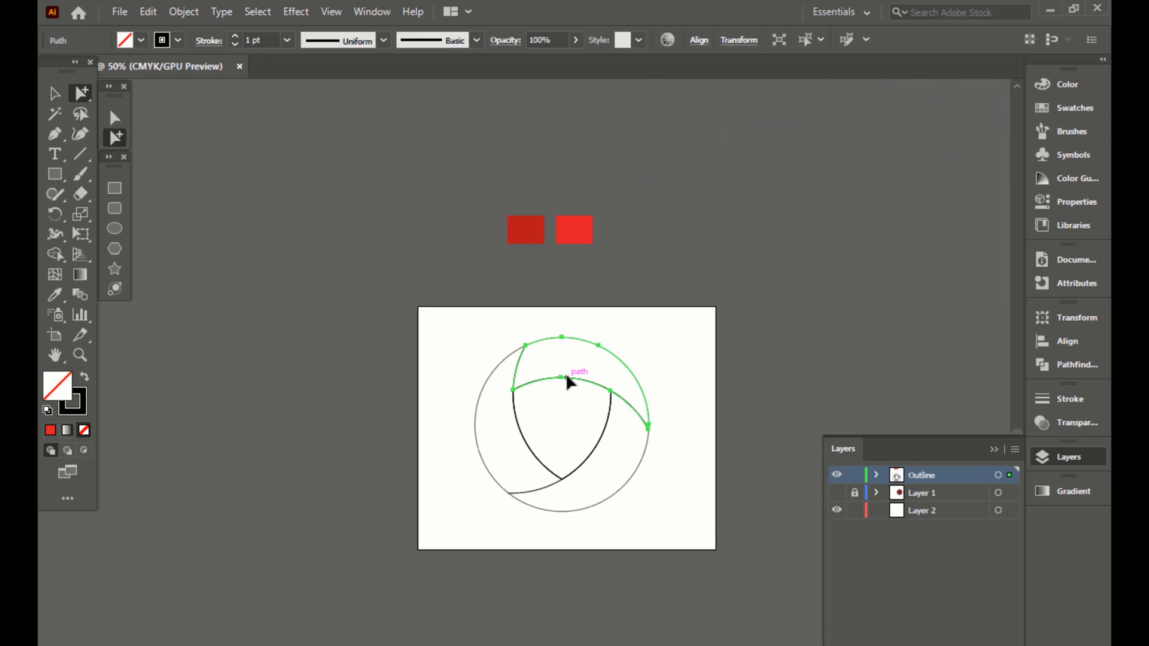
left_click(1075, 108)
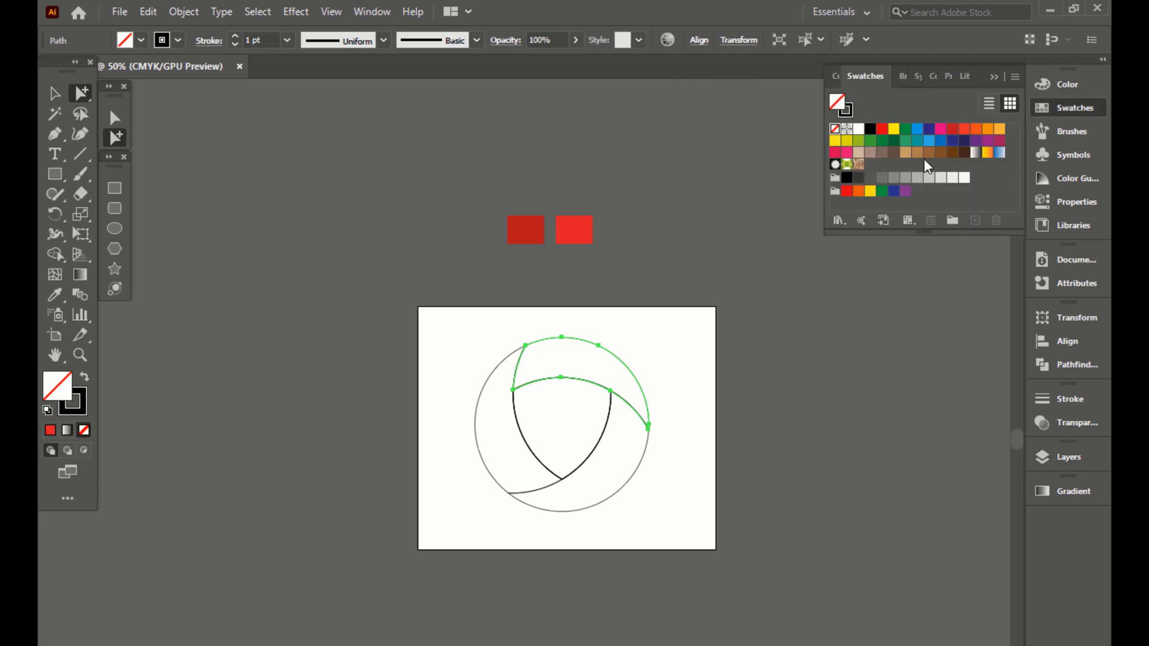
left_click(977, 153)
scroll(696, 278, "up", 1)
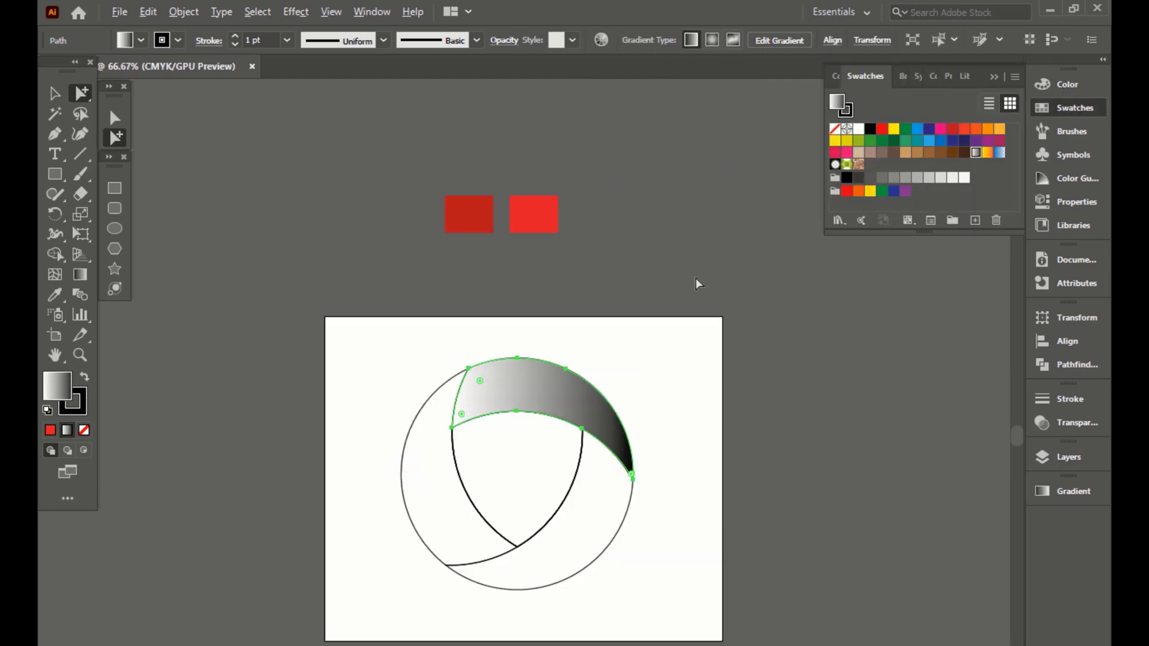
Step: Reverse the upper segment's gradient and recolor its stops by sampling the dark red square for the start and bright red square for the end
left_click(1048, 492)
left_click(847, 573)
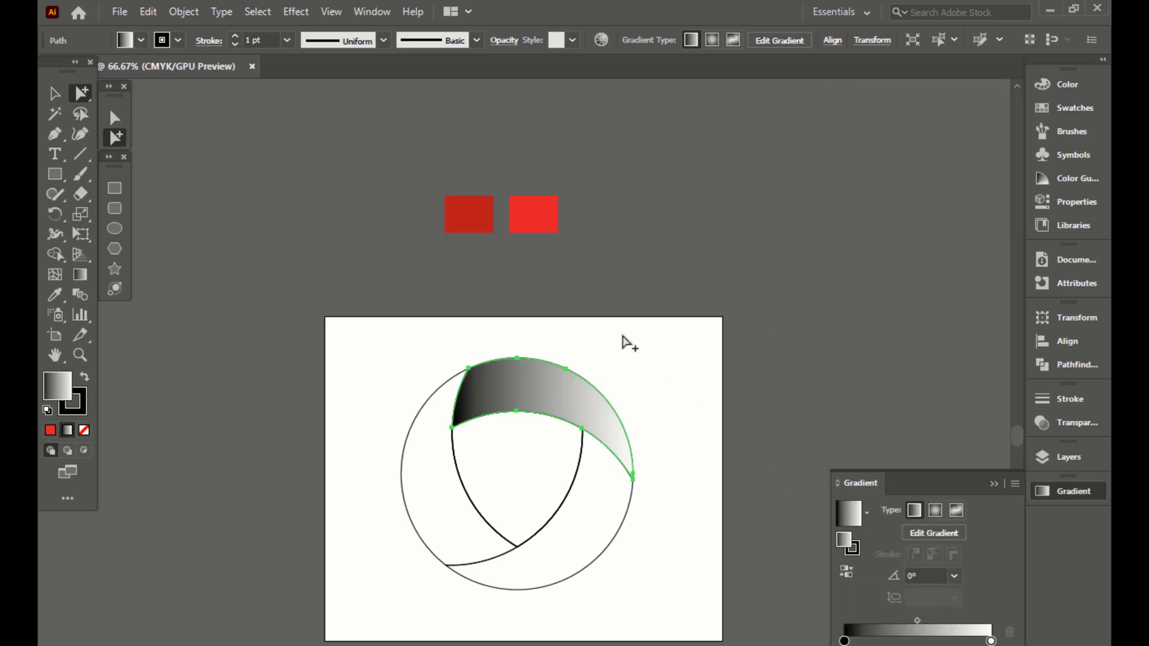
double_click(845, 641)
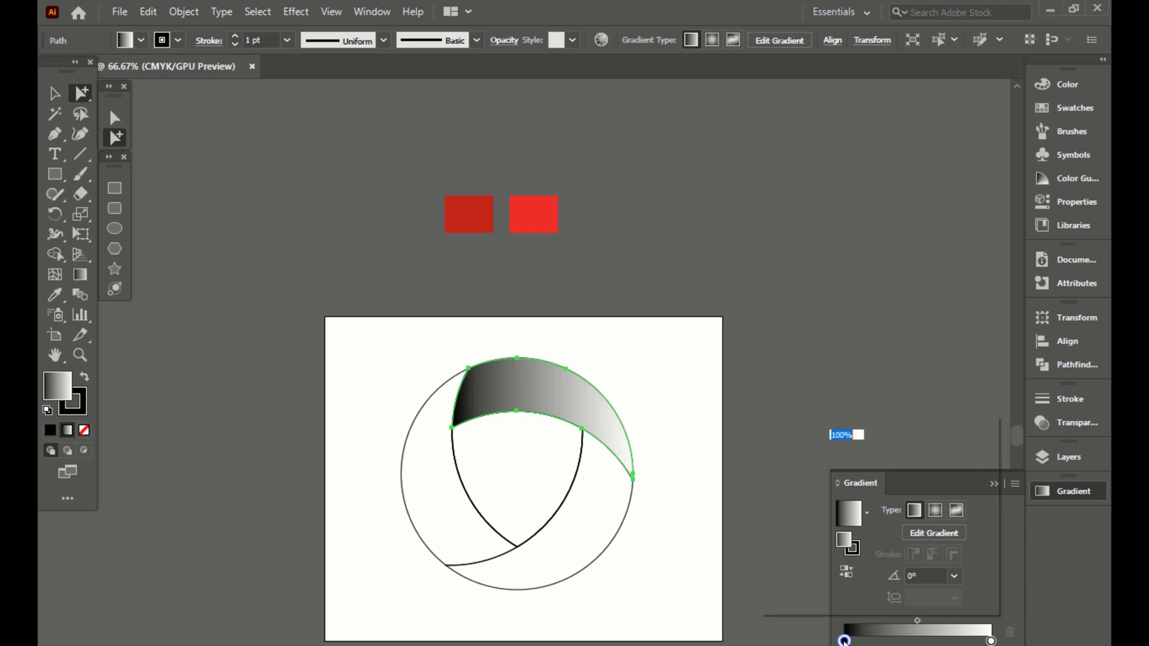
left_click(772, 521)
left_click(459, 199)
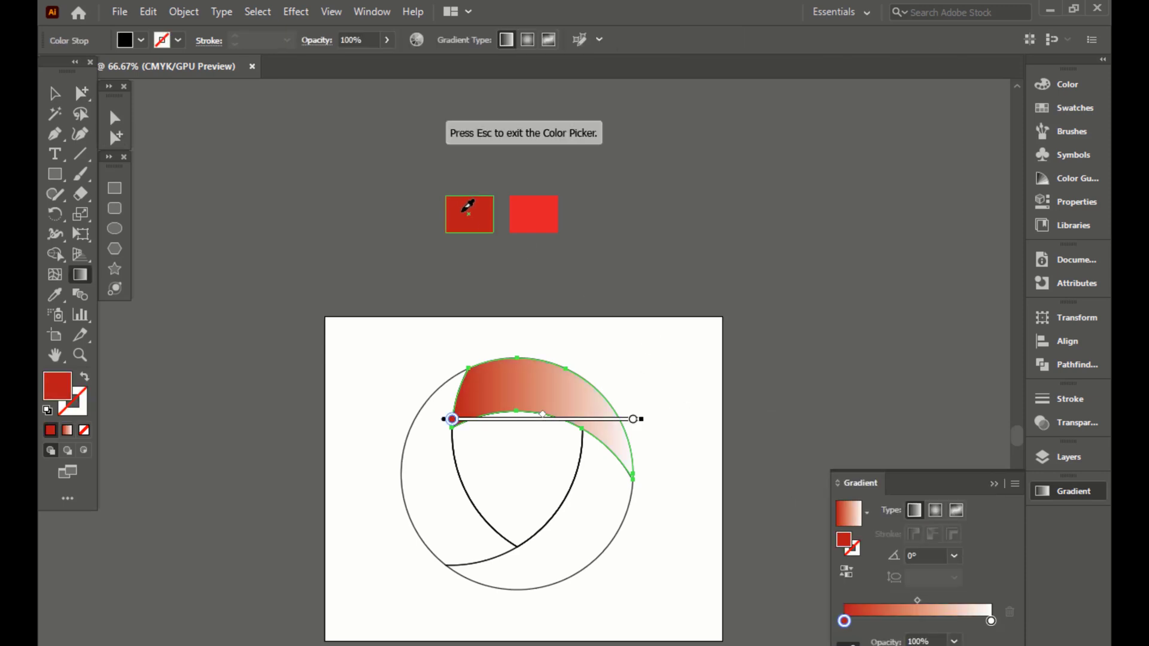
key("Escape")
left_click(991, 622)
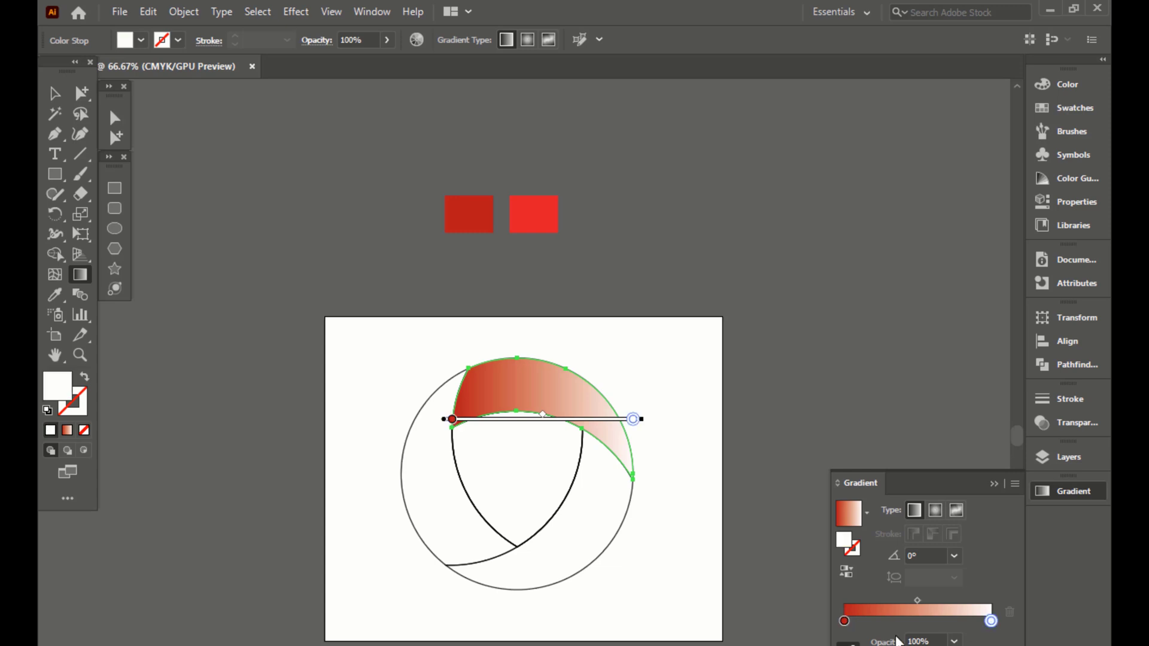
left_click(531, 215)
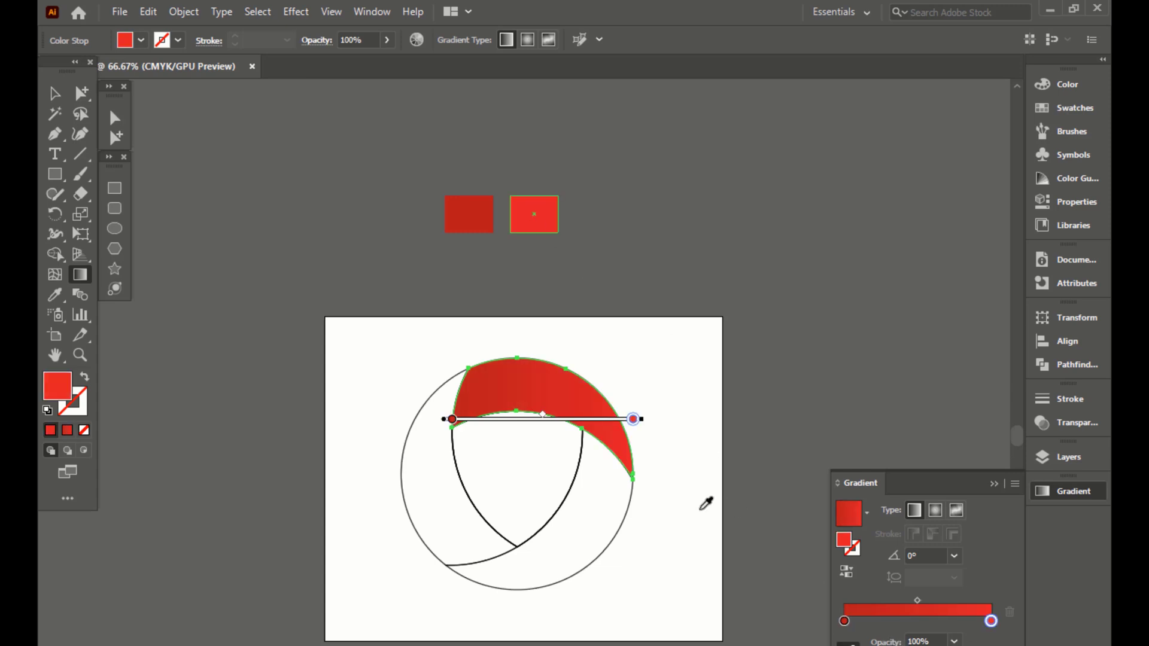
Step: Darken the dark red gradient stop of the upper segment by setting its black (K) value to 26%
left_click(845, 621)
double_click(845, 621)
left_click(778, 442)
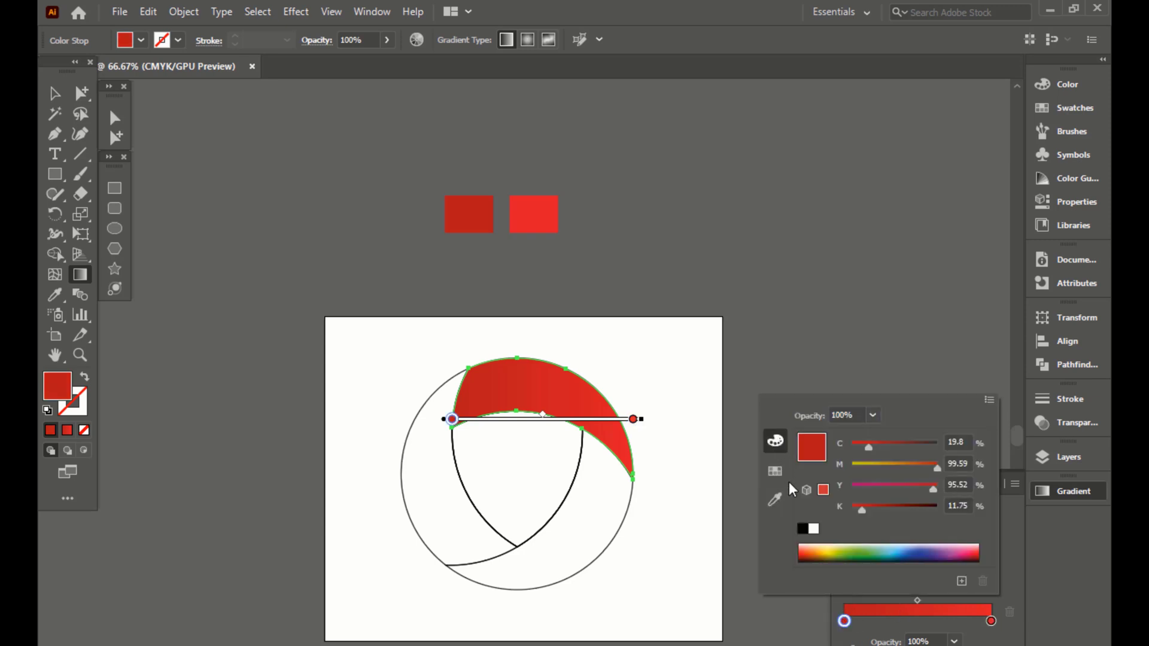
left_click_drag(863, 513, 873, 515)
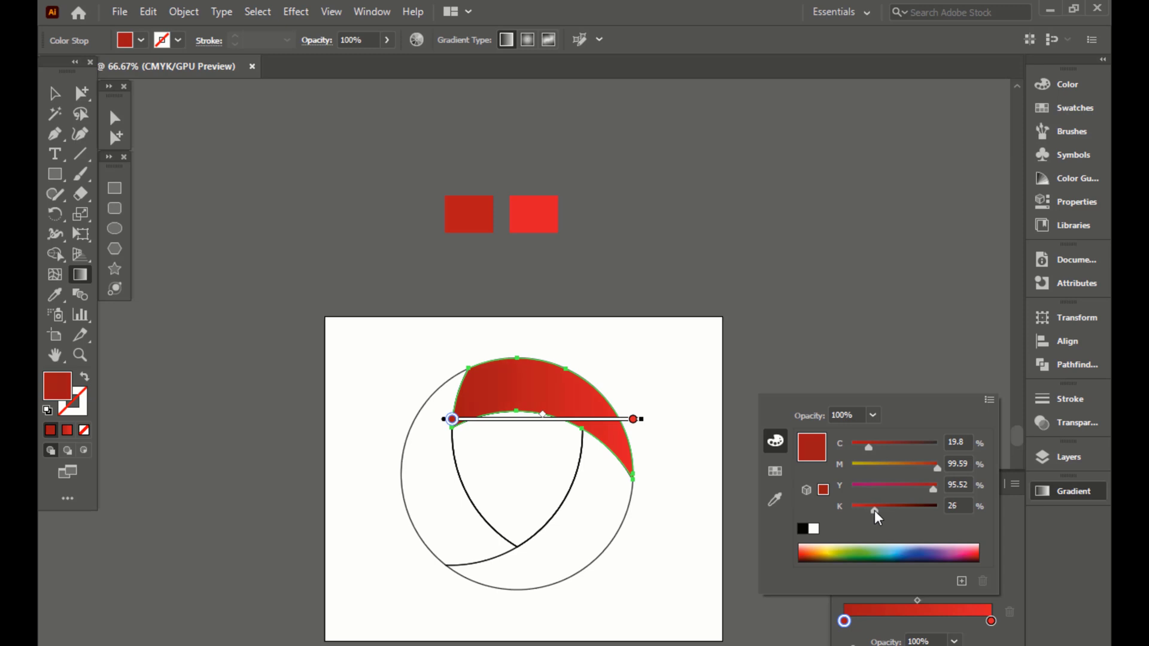
left_click(116, 138)
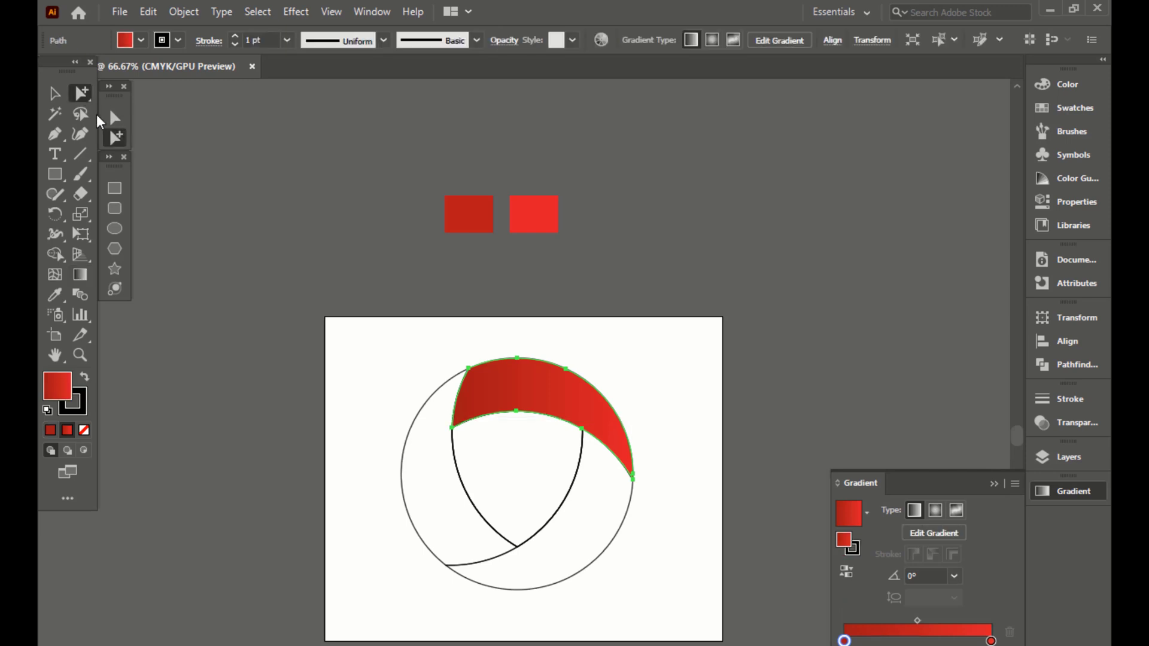
Step: Remove the black stroke from the upper ring segment
left_click(236, 200)
left_click(498, 393)
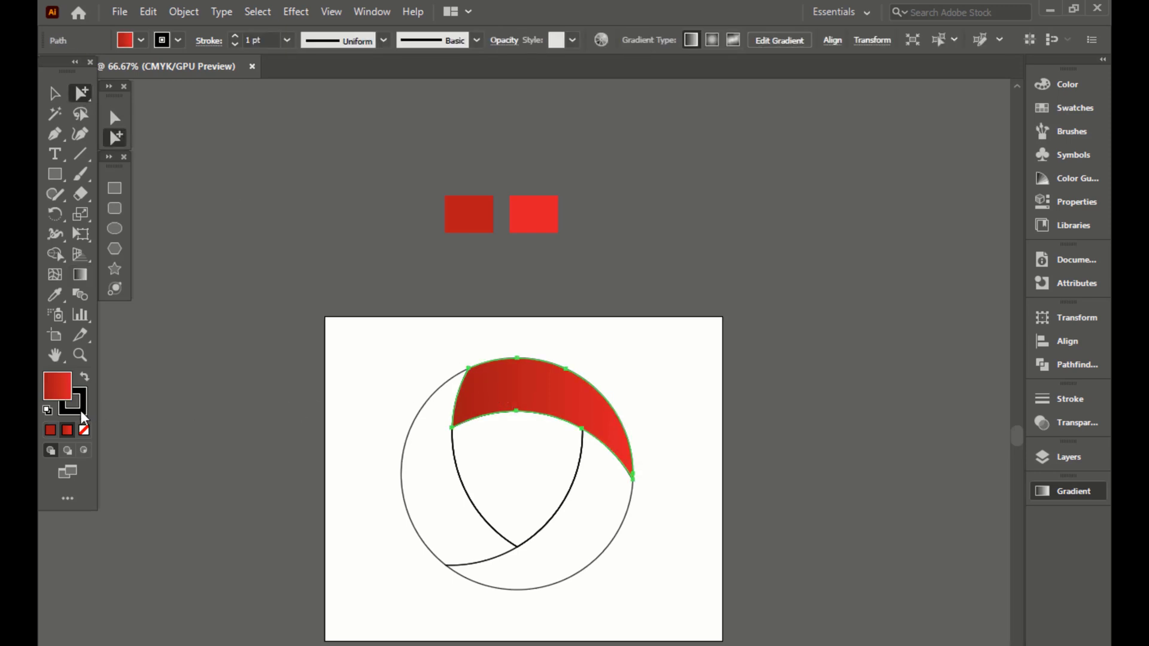
left_click(80, 410)
left_click(84, 429)
left_click(491, 350)
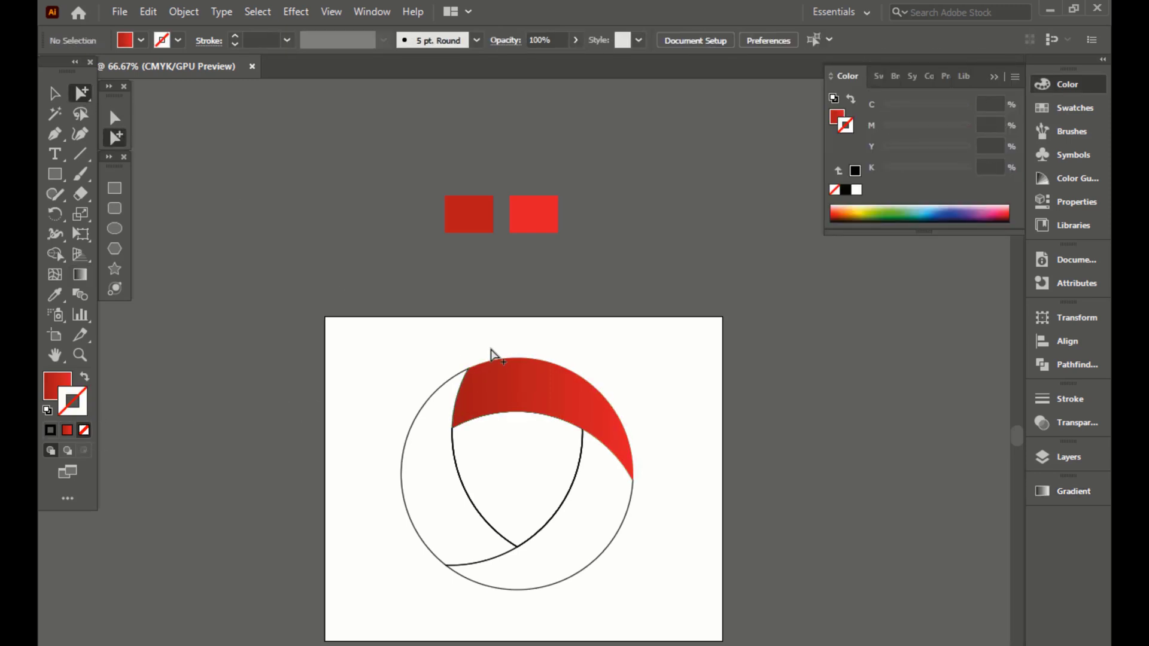
Step: Delete the bright red sample square and fill the dark red one with the gradient sampled from the upper segment
left_click(515, 383)
left_click(583, 232)
left_click_drag(541, 222, 478, 218)
key("i")
left_click(476, 215)
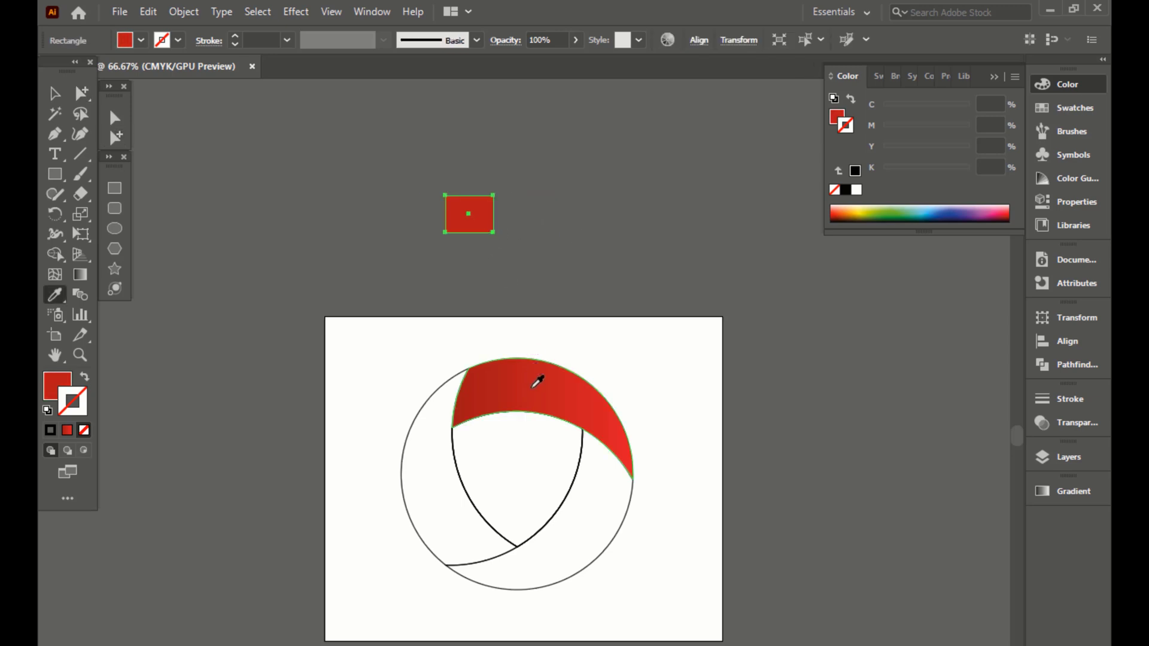
left_click(537, 383)
key("v")
left_click(606, 264)
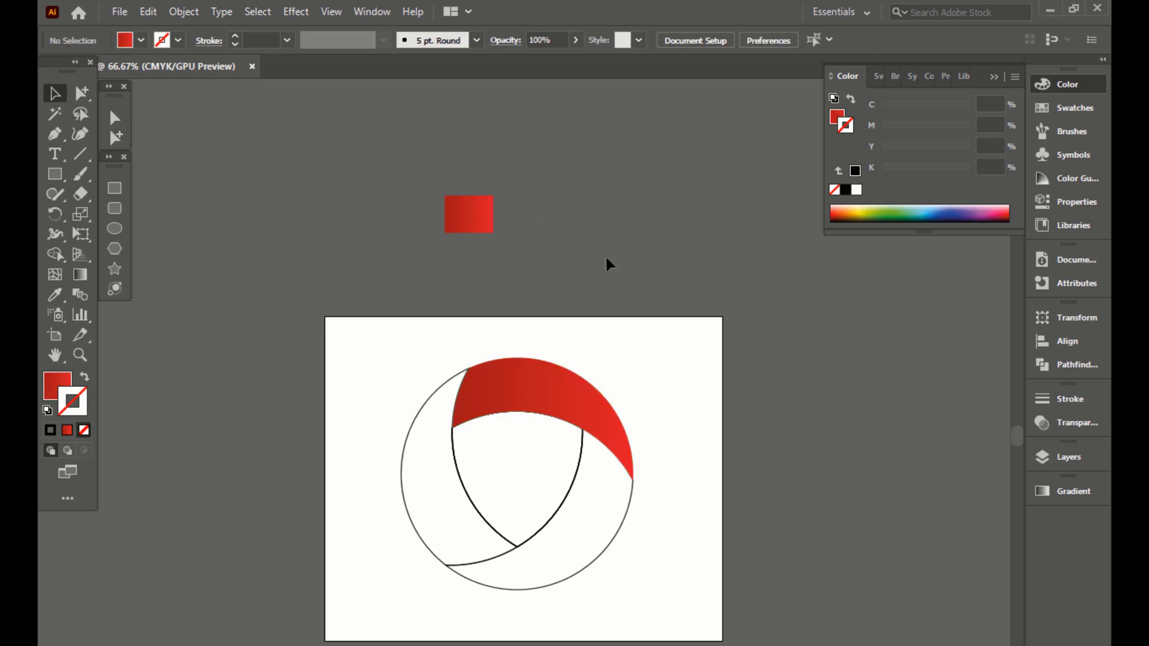
Step: Apply the sample square's red gradient and strokeless style to the right and left ring segments with the Eyedropper
left_click(578, 478)
key("i")
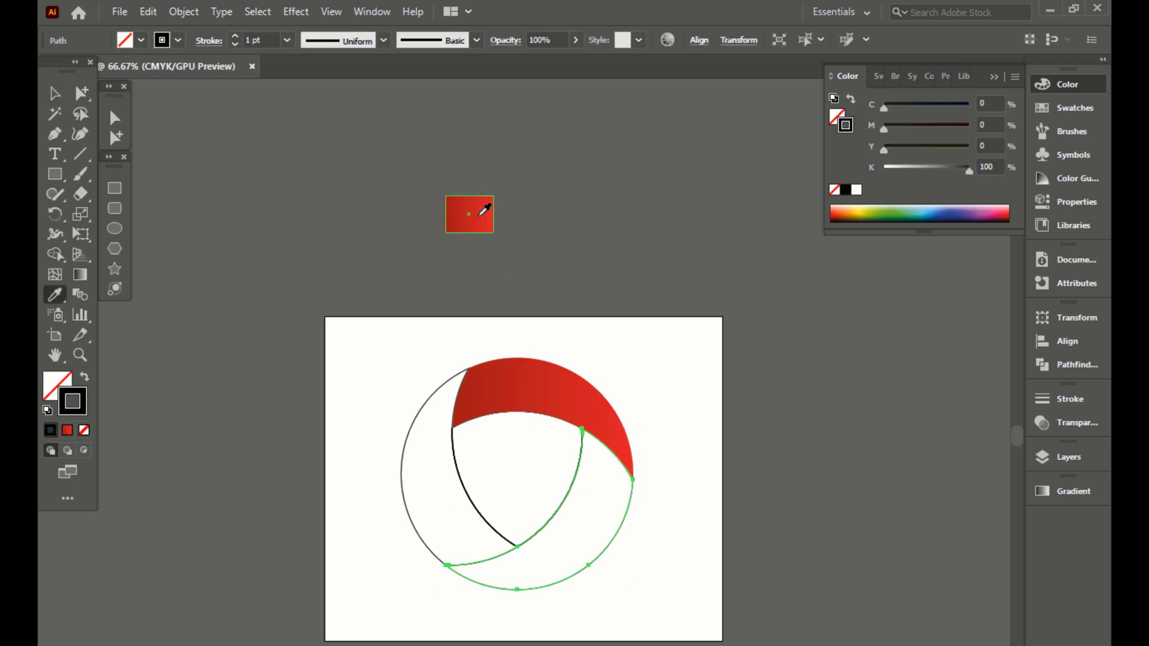
left_click(479, 212)
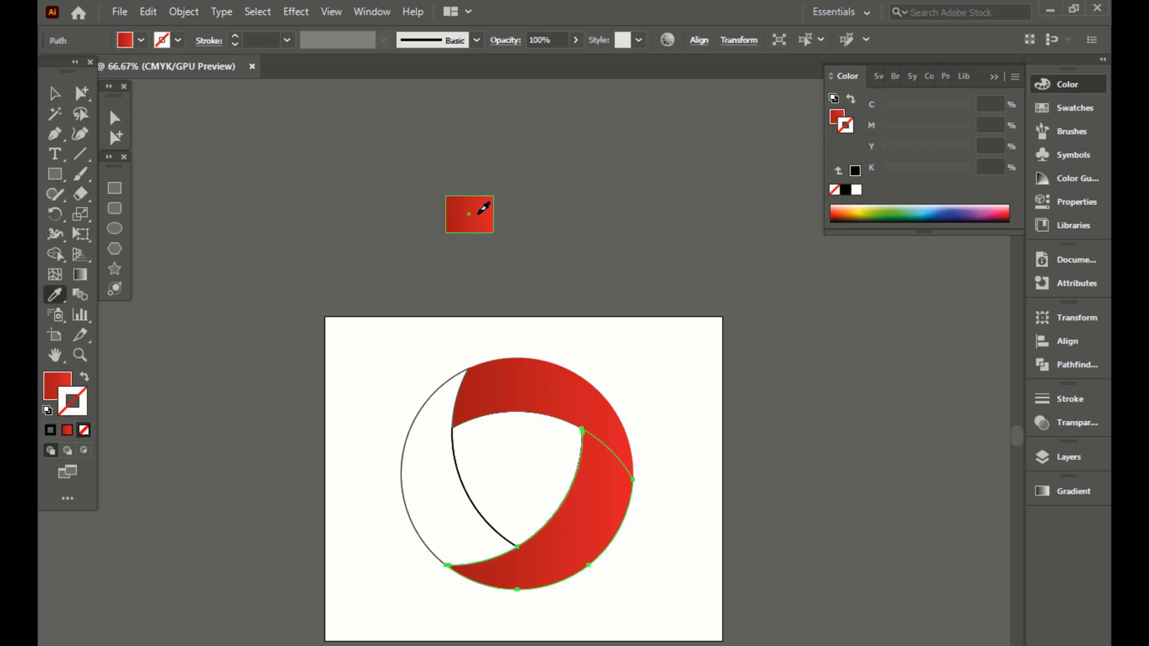
left_click(426, 410, "ctrl")
left_click(480, 226)
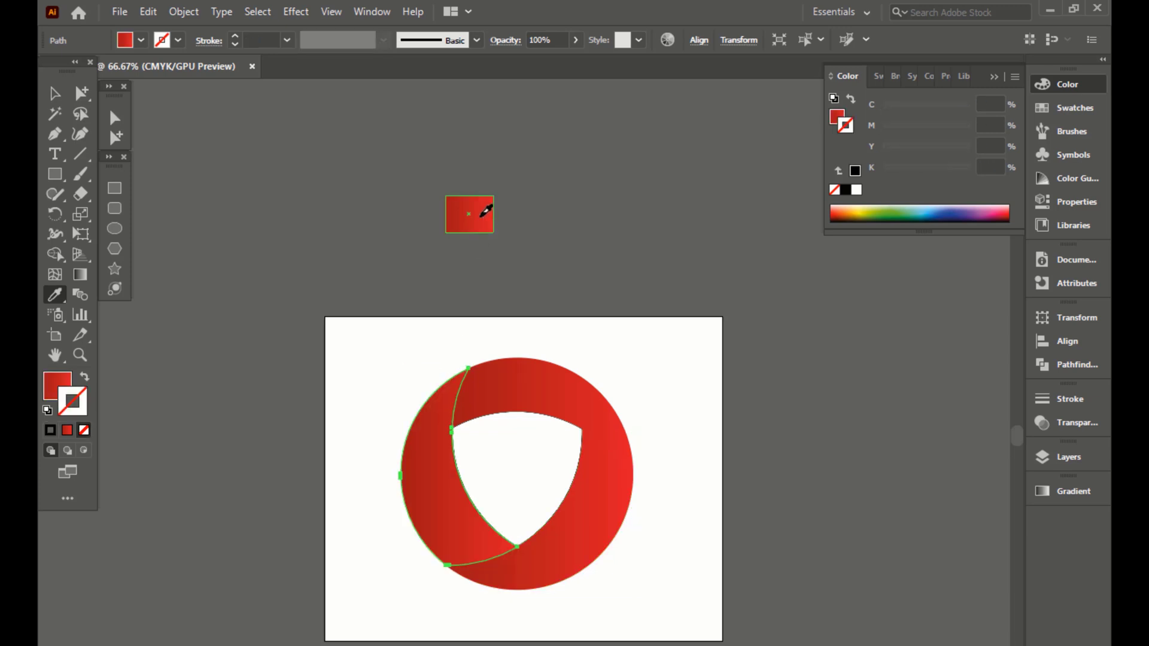
left_click(117, 140)
left_click(585, 269)
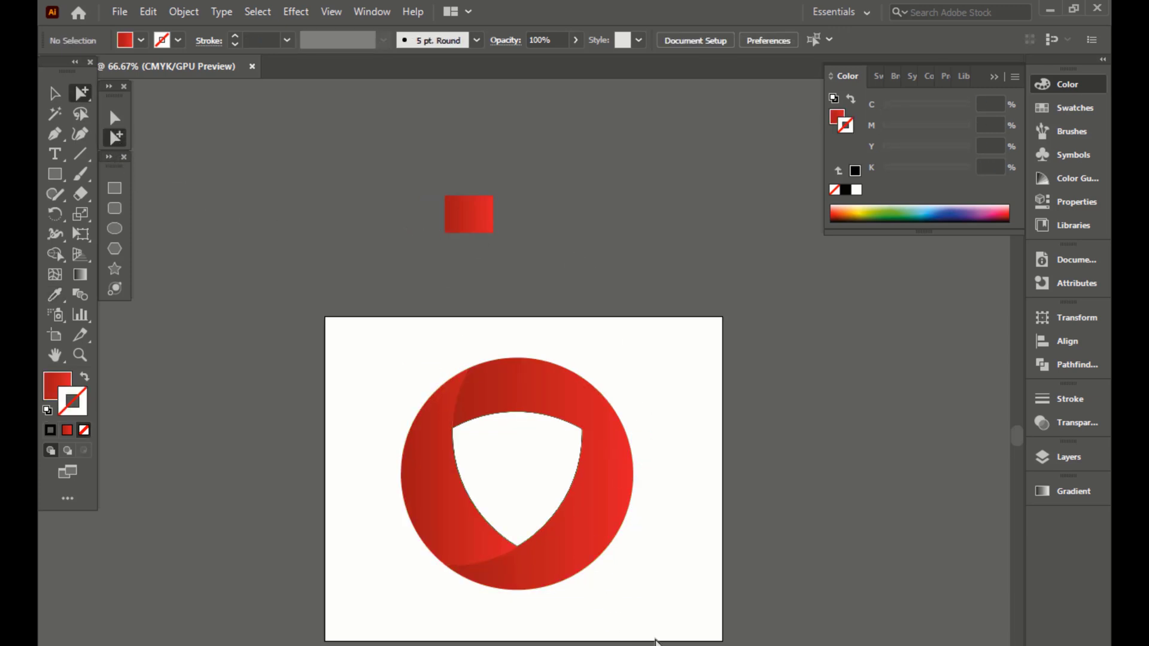
Step: Redirect the right segment's gradient diagonally from dark red at its upper end to bright red at its lower end, without a stroke
key("ctrl+plus")
key("ctrl+plus")
key("ctrl+minus")
left_click(568, 488)
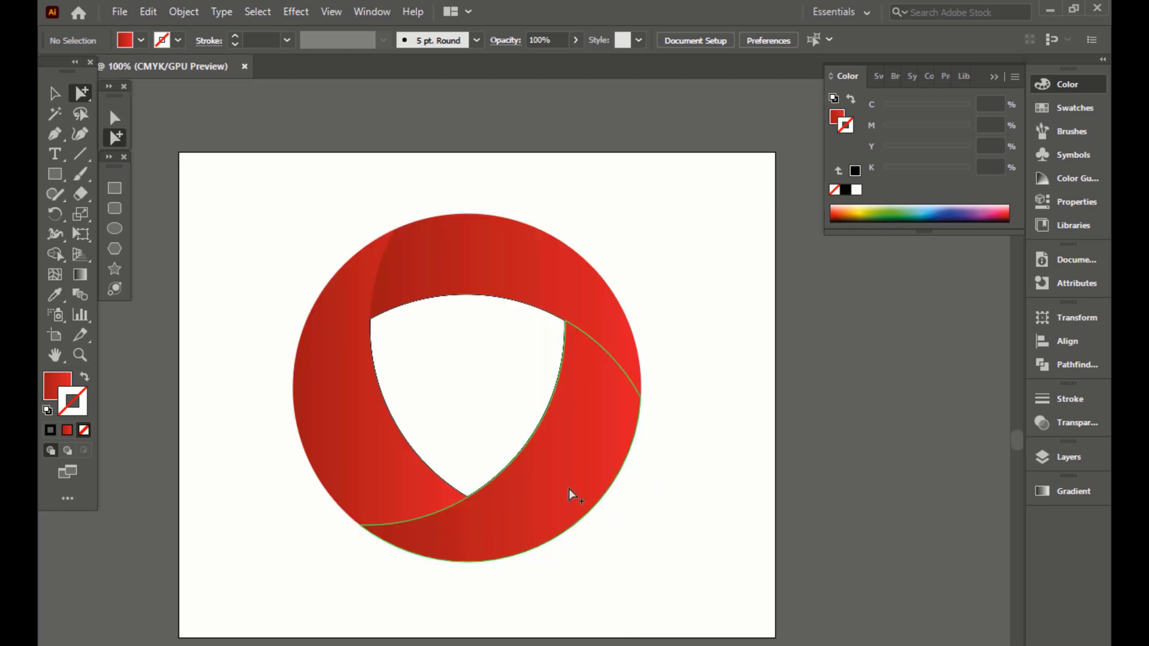
key("g")
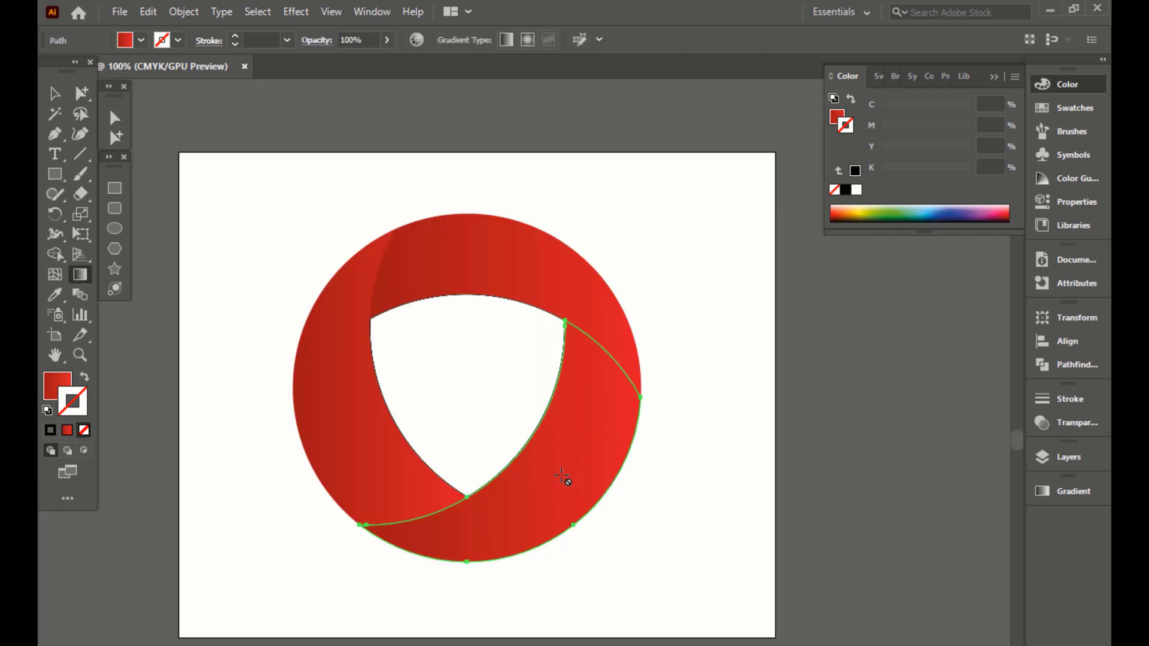
key("v")
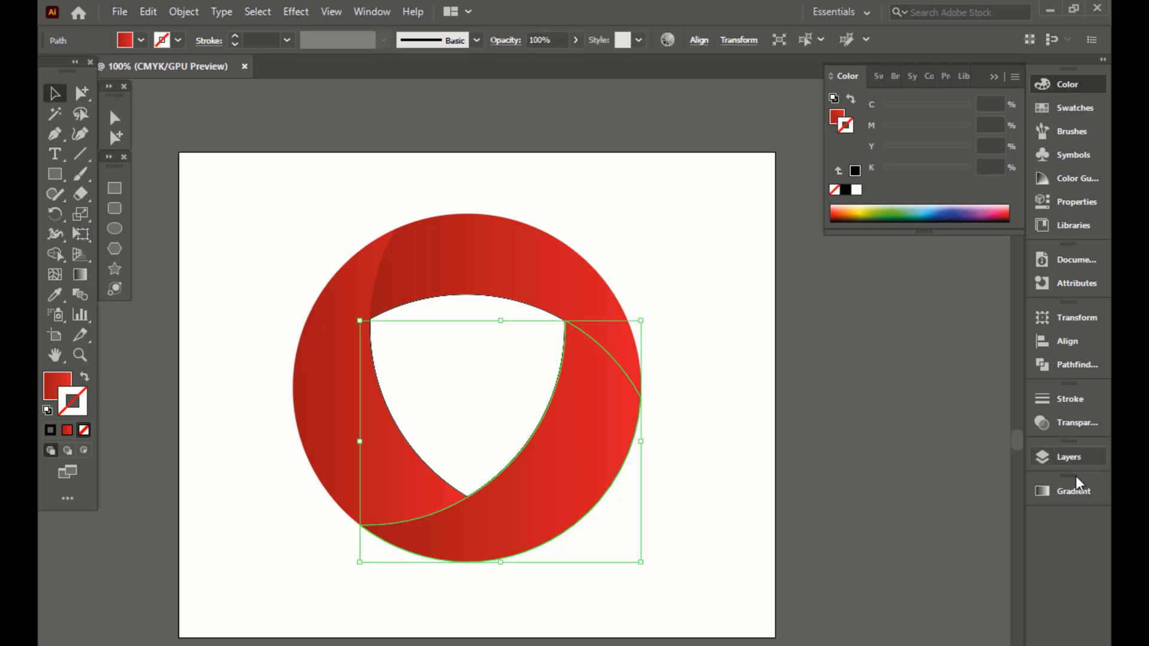
left_click(1067, 491)
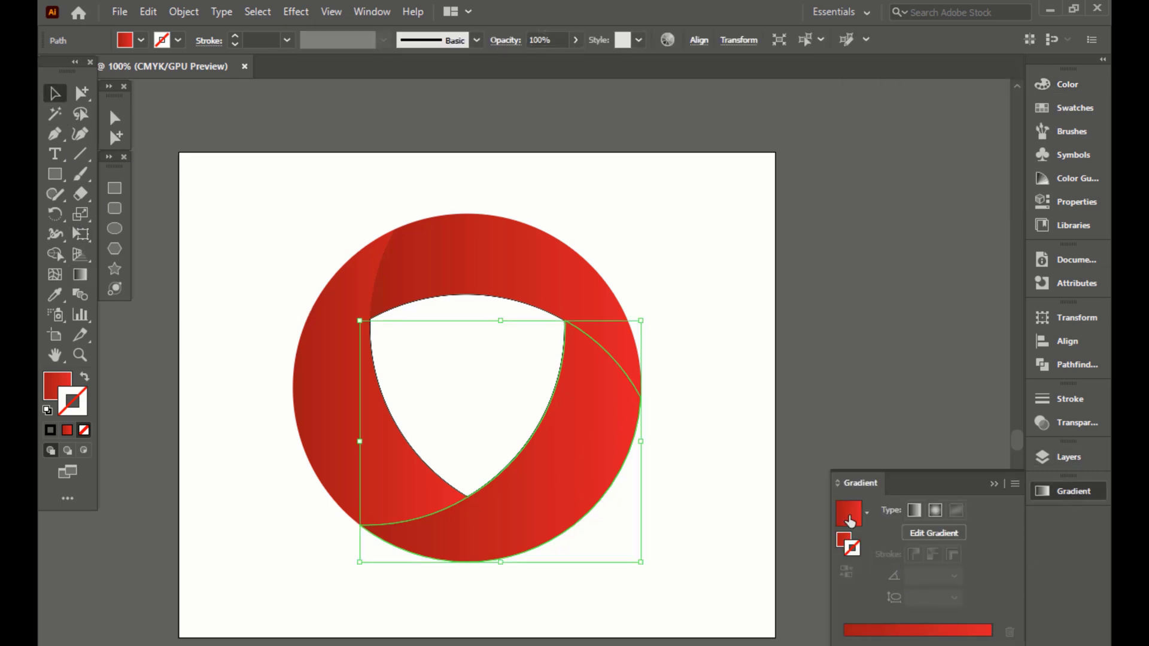
left_click(850, 521)
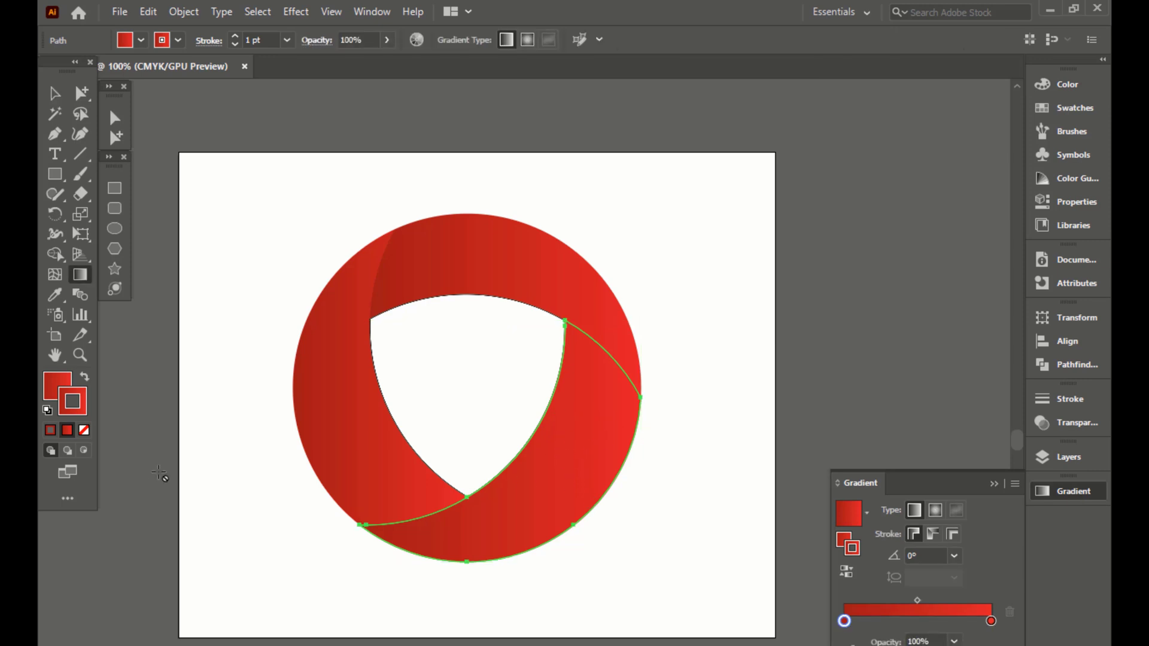
left_click(84, 430)
left_click(57, 386)
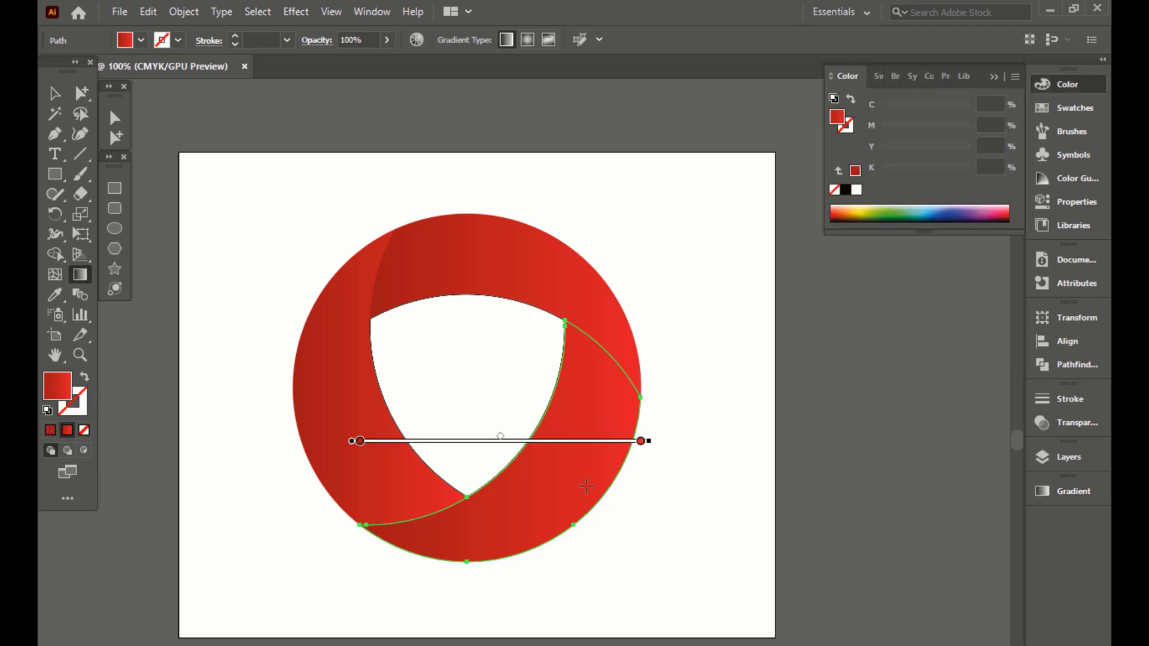
left_click_drag(597, 403, 474, 556)
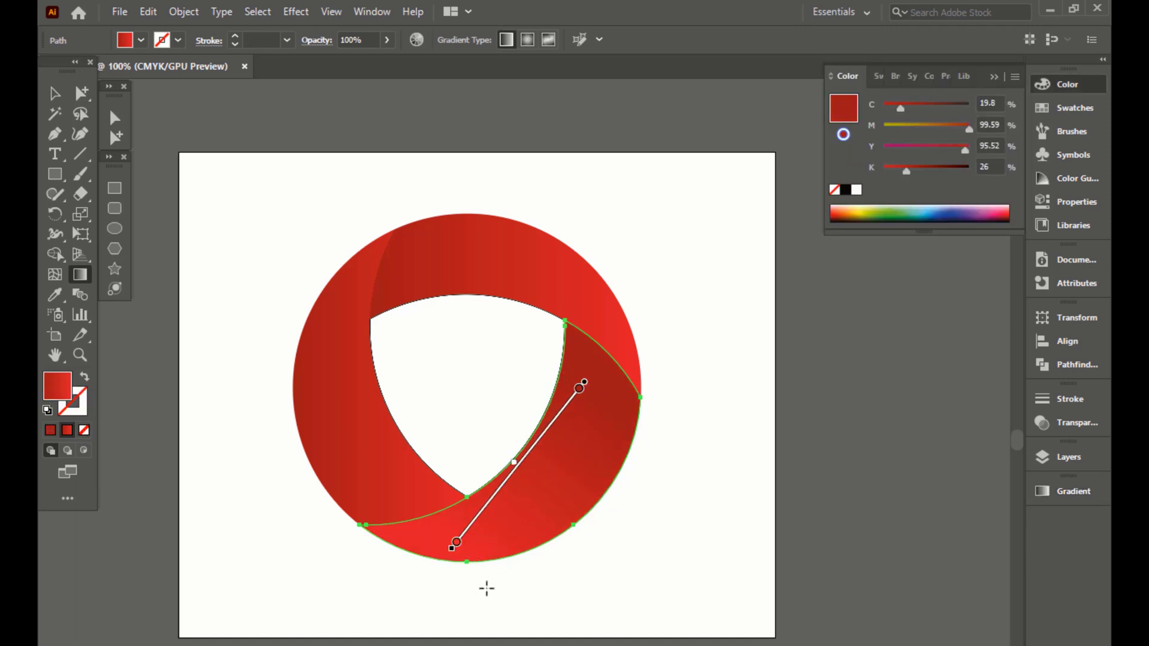
Step: Redirect the upper segment's gradient diagonally from dark left to bright right, and the left segment's from dark bottom to bright top
left_click(507, 277, "ctrl")
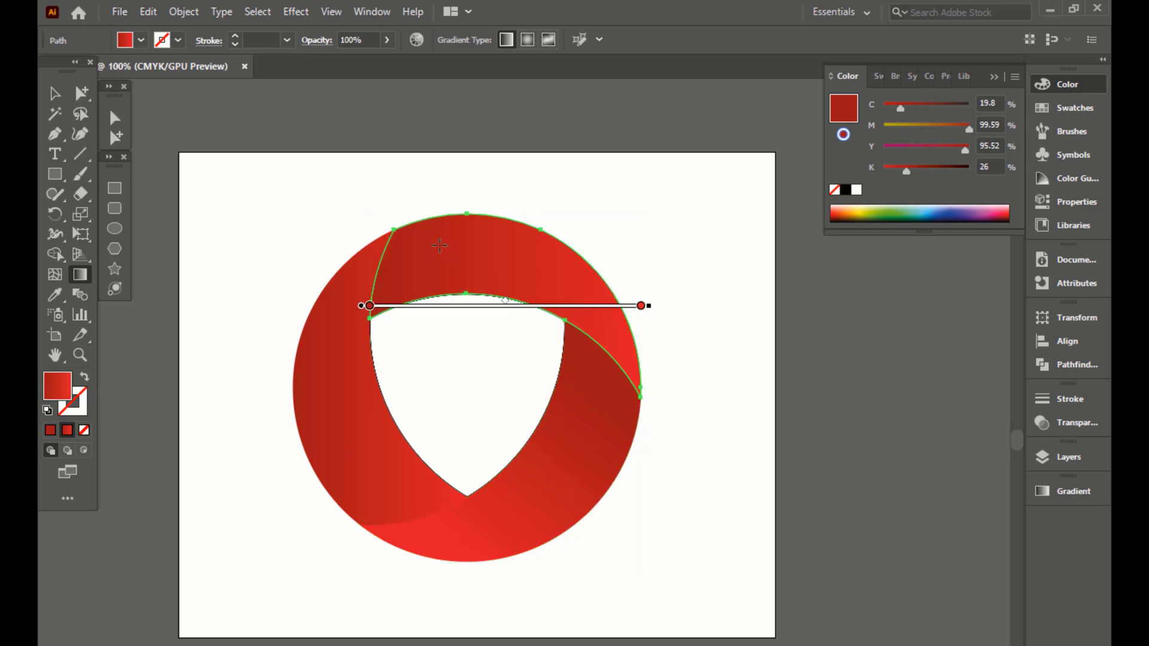
mouse_move(431, 264)
left_mouse_down()
mouse_move(559, 300)
mouse_move(571, 327)
left_mouse_up()
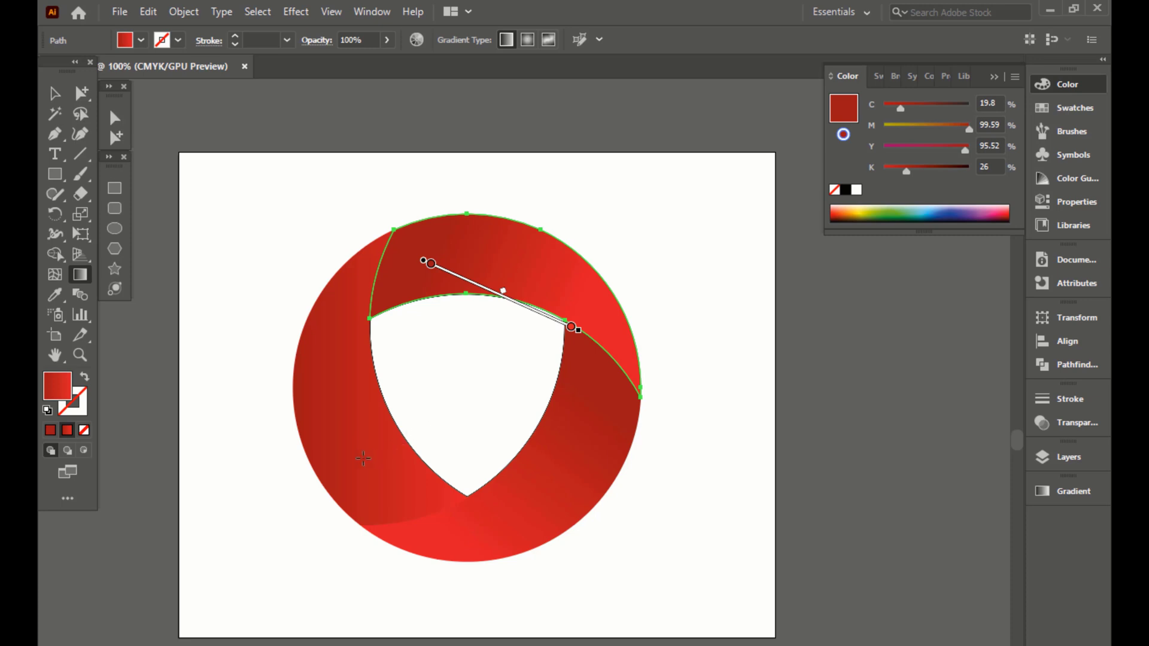
left_click(352, 480, "ctrl")
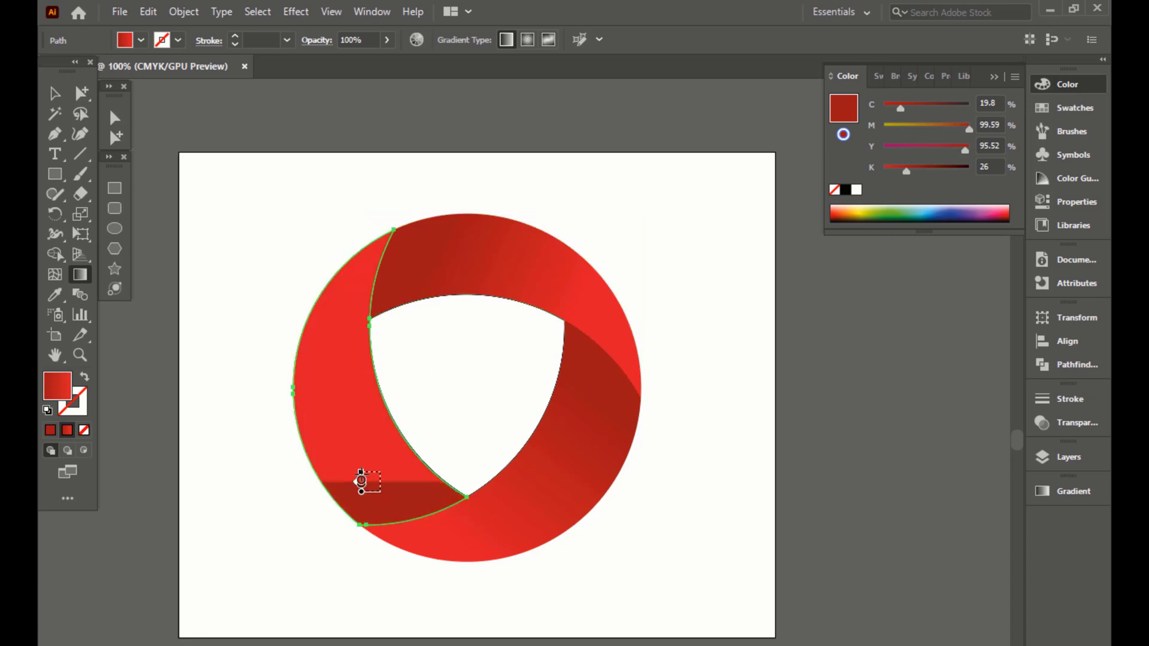
mouse_move(359, 479)
left_mouse_down()
mouse_move(337, 333)
mouse_move(359, 328)
left_mouse_up()
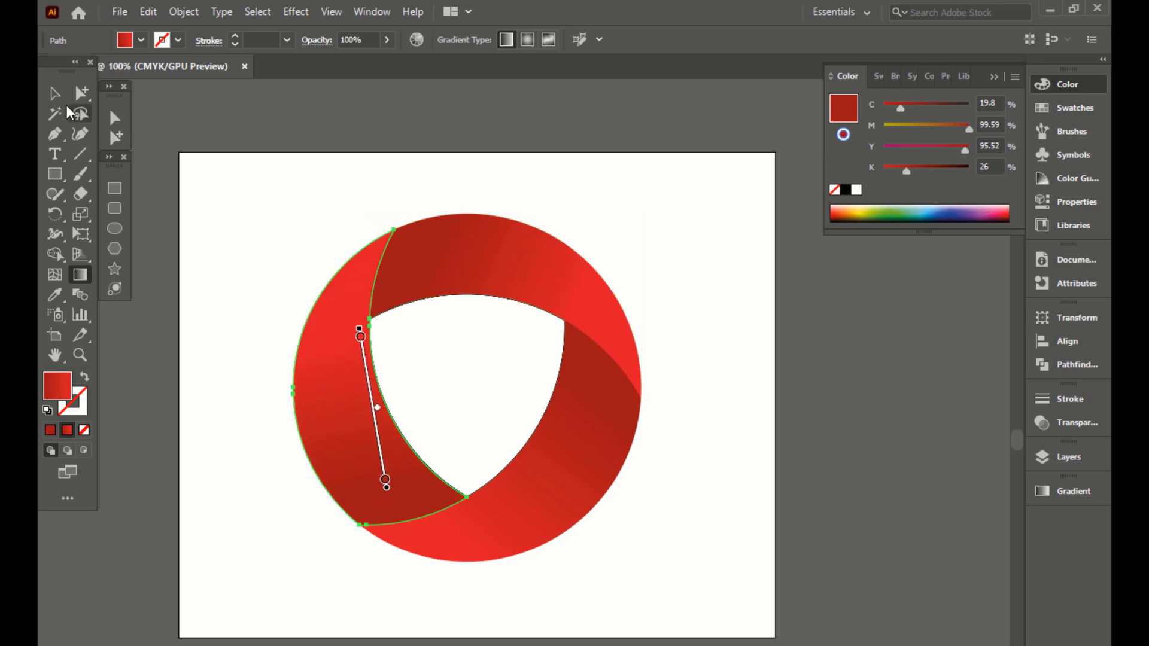
key("v")
left_click(703, 479)
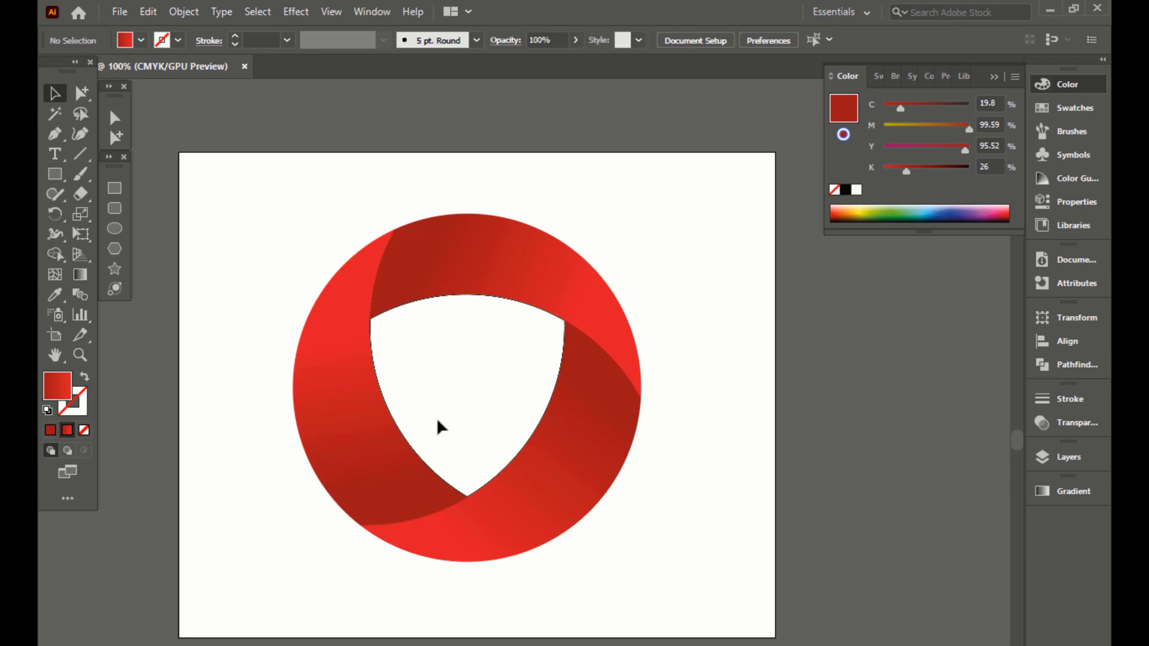
Step: Try to select the black central triangular outline along the inner edges of the ring
left_click(386, 430)
left_click(527, 303)
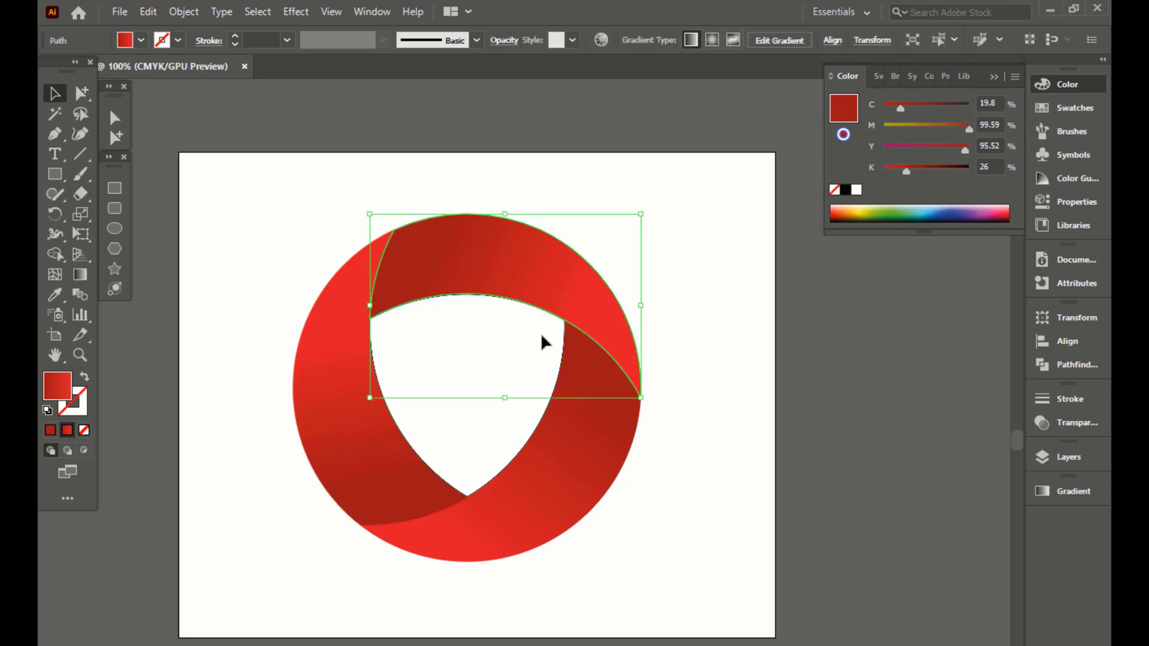
left_click(526, 461)
left_click(675, 526)
left_click(547, 246)
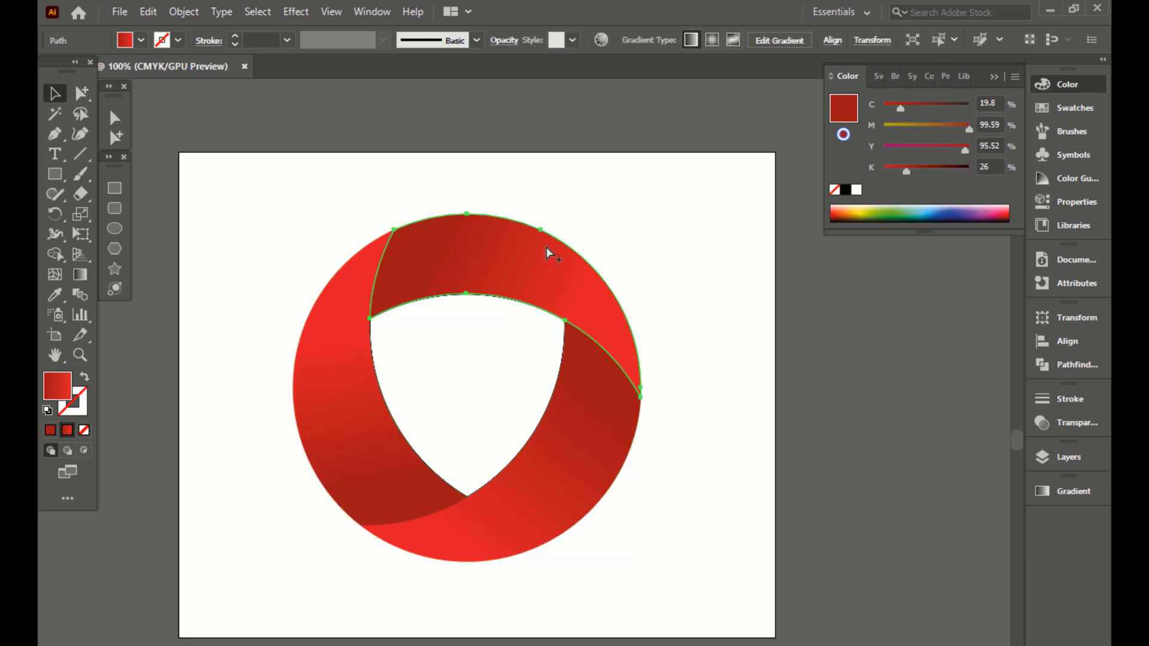
Step: Delete the left, right and upper ring segments to isolate the central triangular outline
left_click(318, 396)
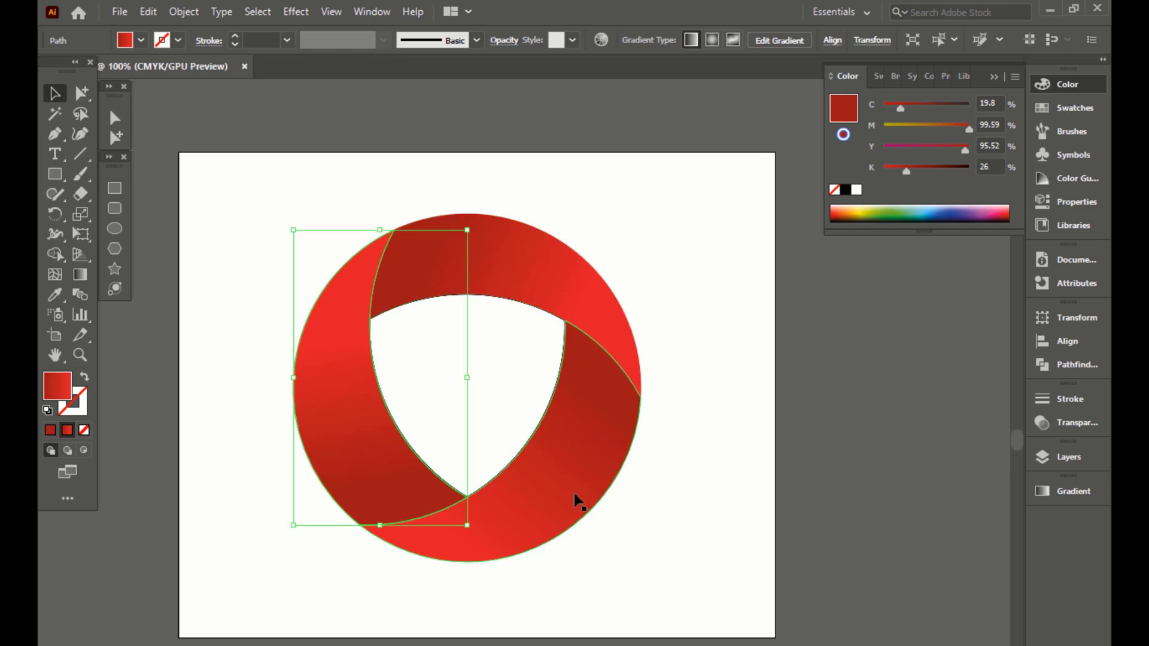
key("Delete")
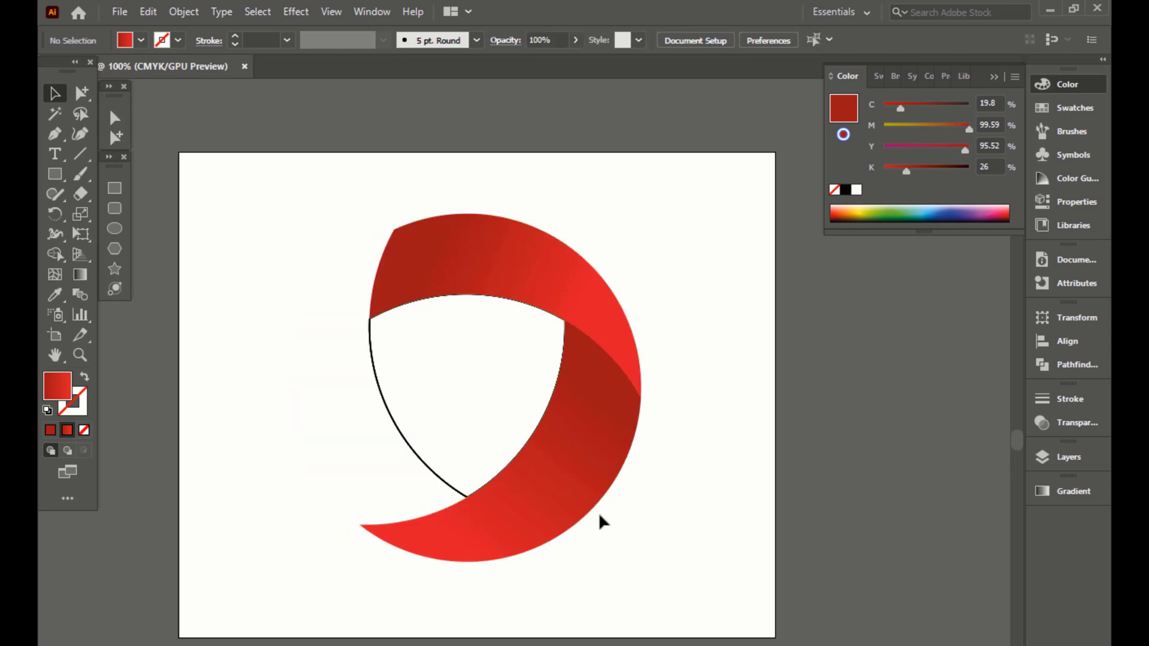
left_click(579, 488)
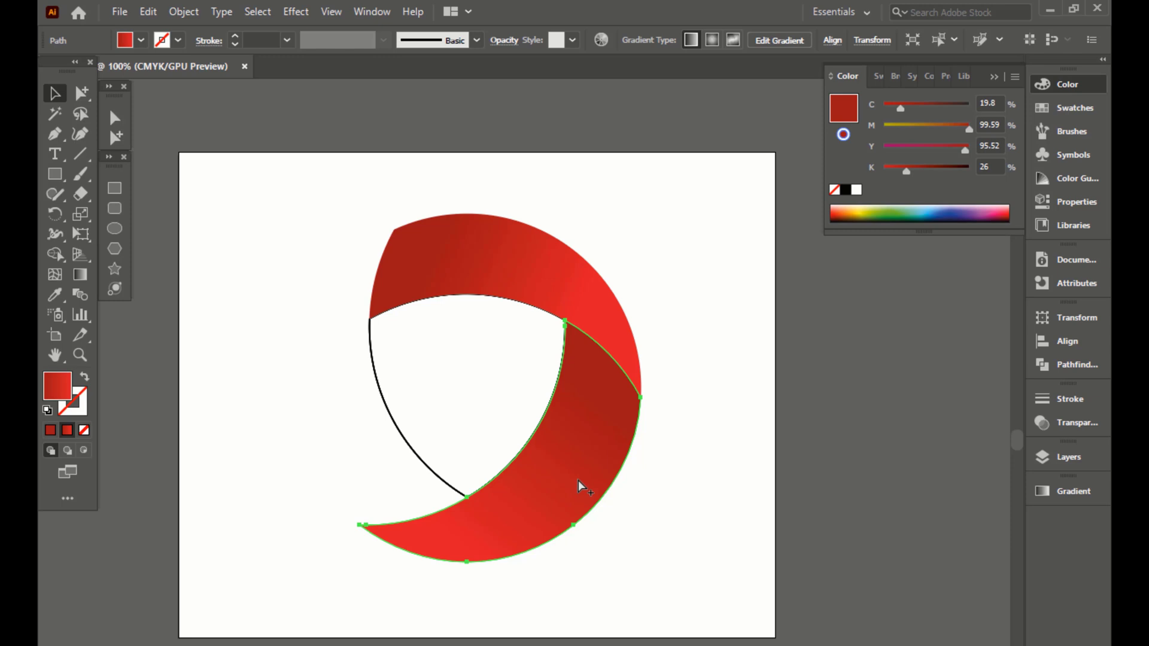
key("Delete")
left_click(588, 284)
key("Delete")
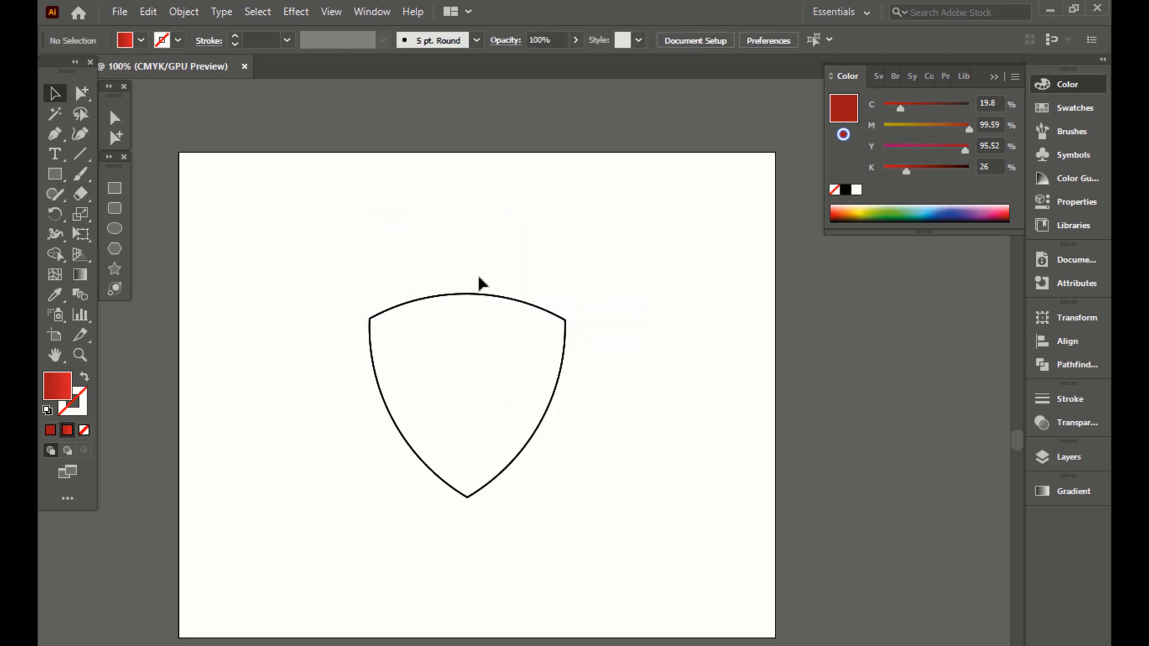
Step: Delete the black central triangular outline and restore the three red ring segments
left_click_drag(309, 257, 672, 578)
key("Delete")
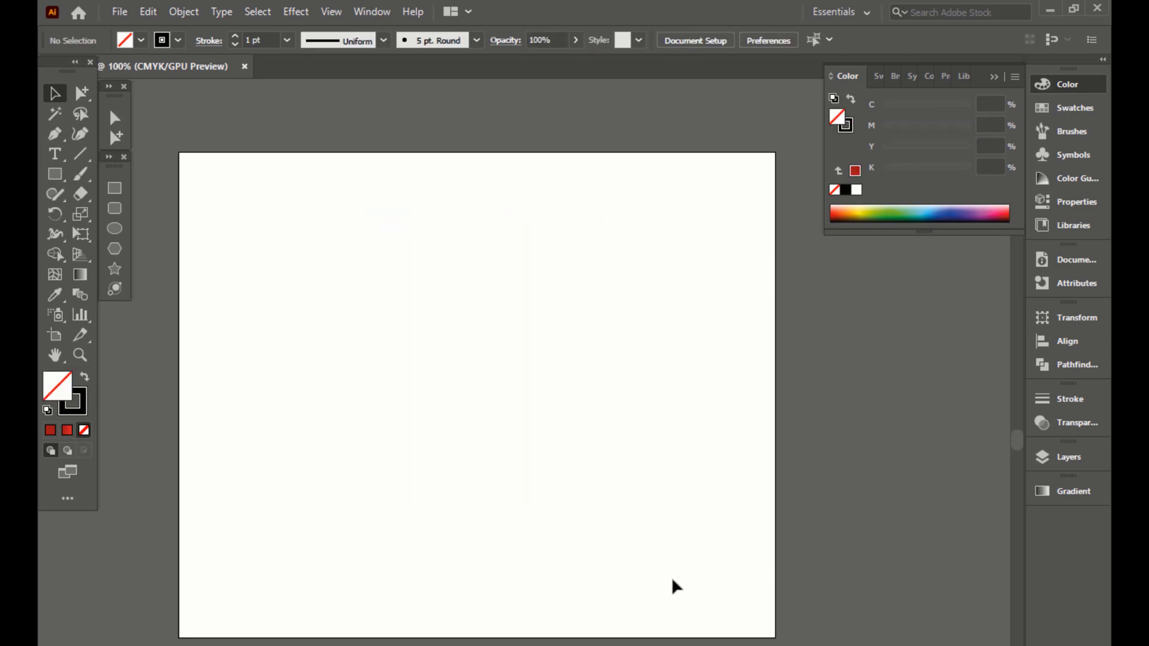
key("ctrl+z")
key("ctrl+z")
key("ctrl+z")
left_click(698, 516)
scroll(668, 508, "down", 2)
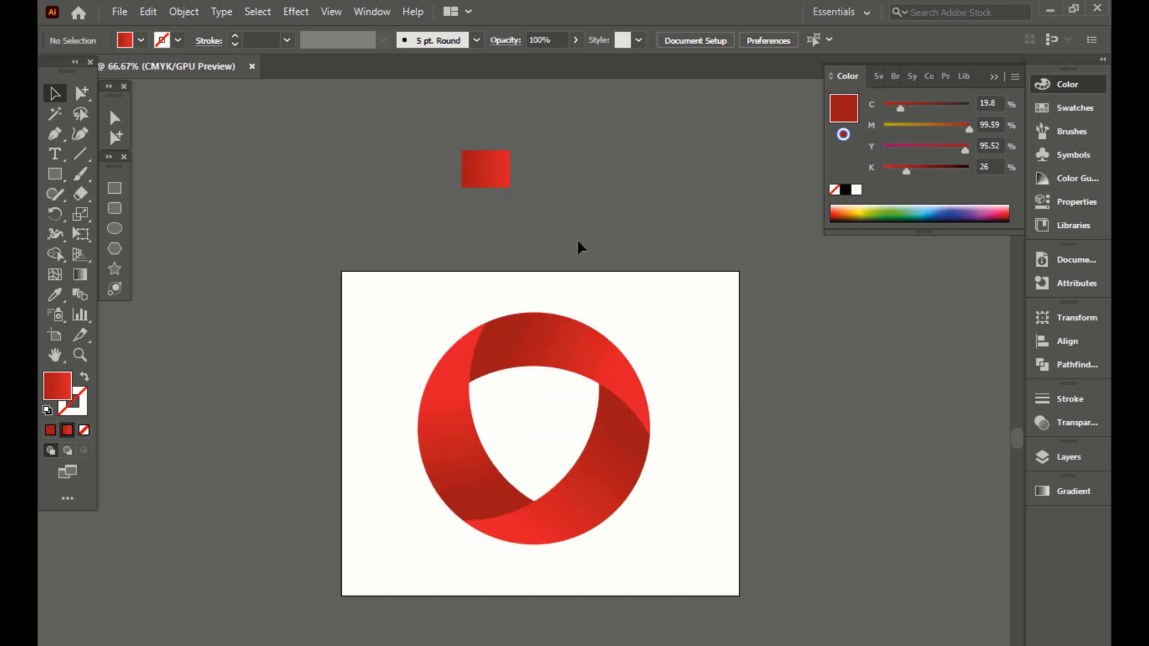
Step: Delete the gradient sample square above the artboard
left_click(477, 173)
key("Delete")
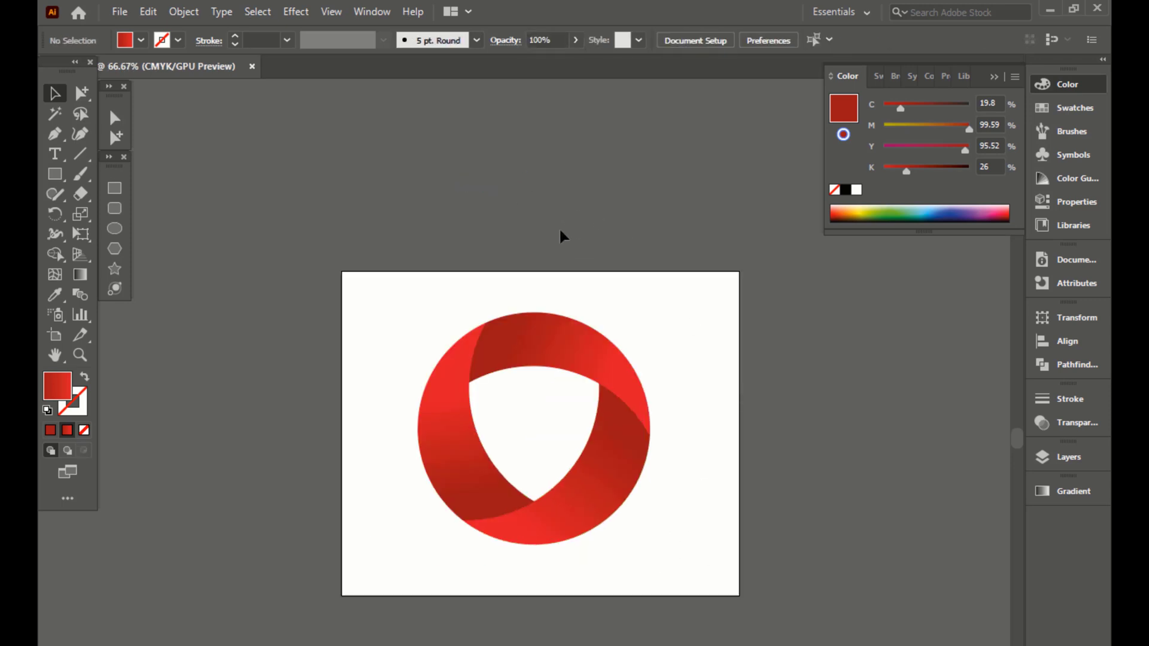
scroll(560, 231, "up", 3)
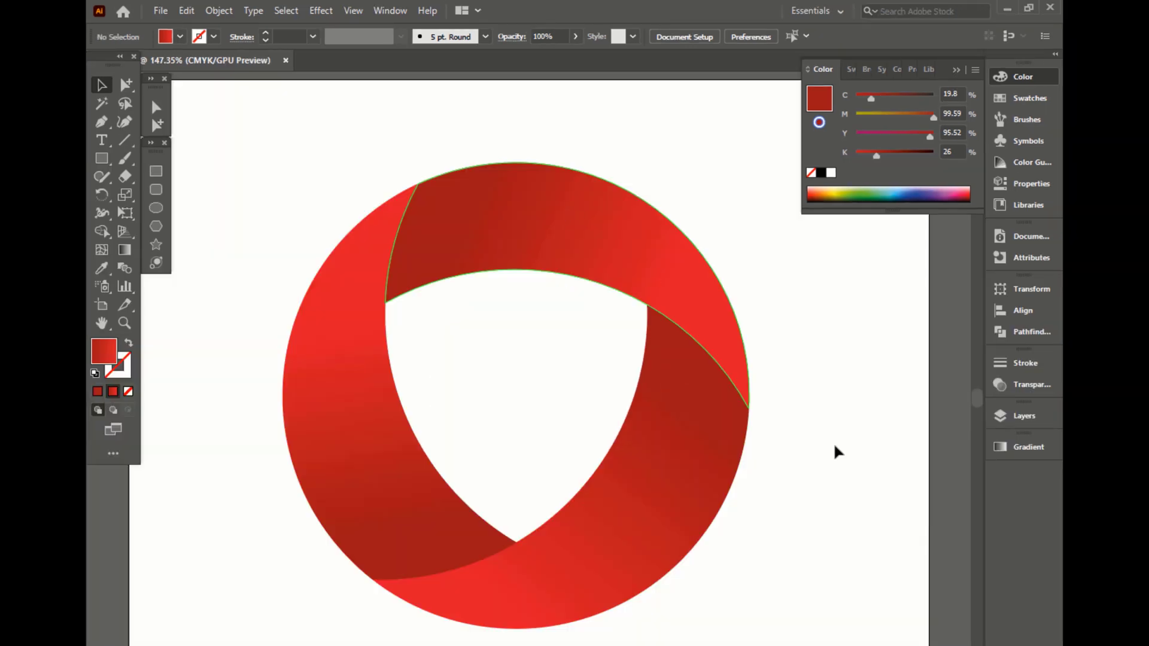